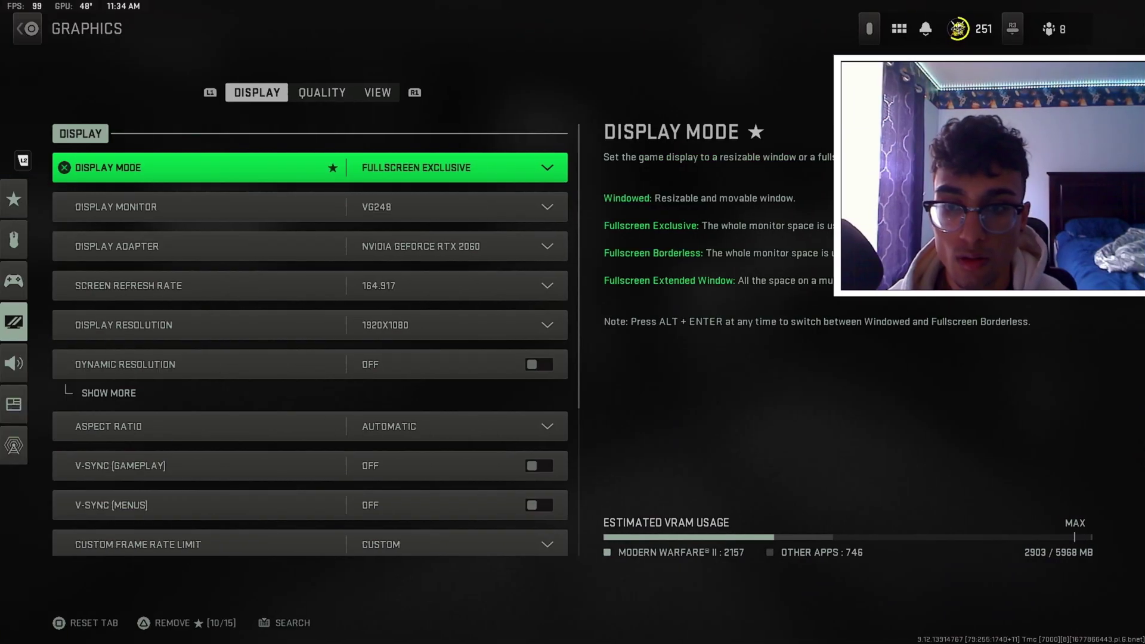
- Open the Graphics Display settings and set Display Mode to Fullscreen Borderless
{"action": "key", "text": "Return"}
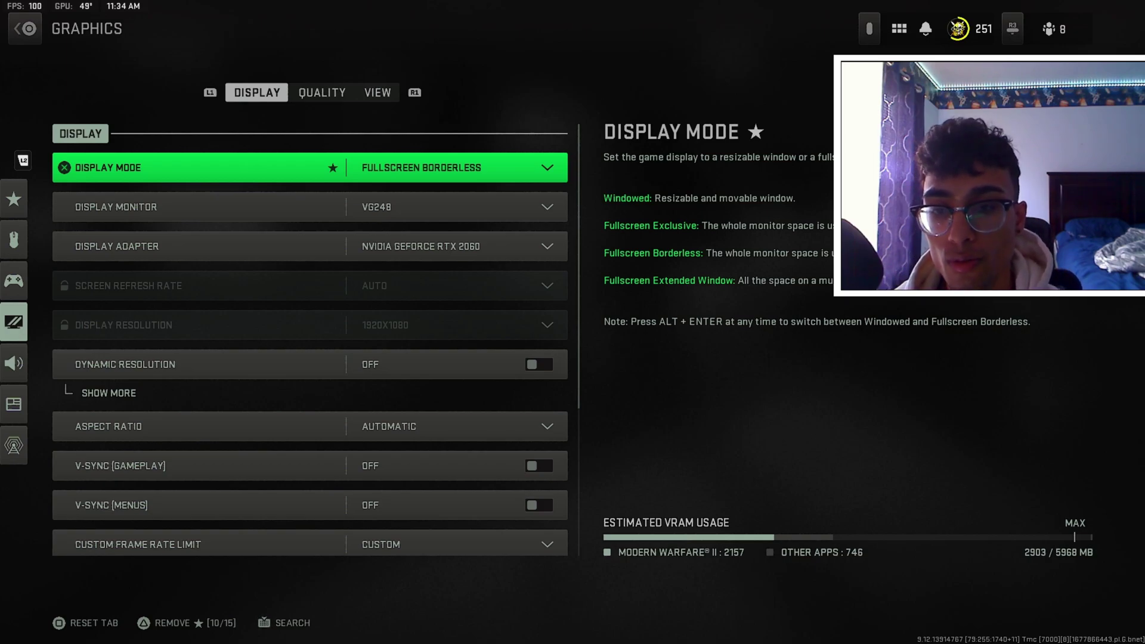
- Change Display Mode to Fullscreen Exclusive, unlocking refresh rate 164.917 and 1920x1080 resolution
{"action": "key", "text": "Return"}
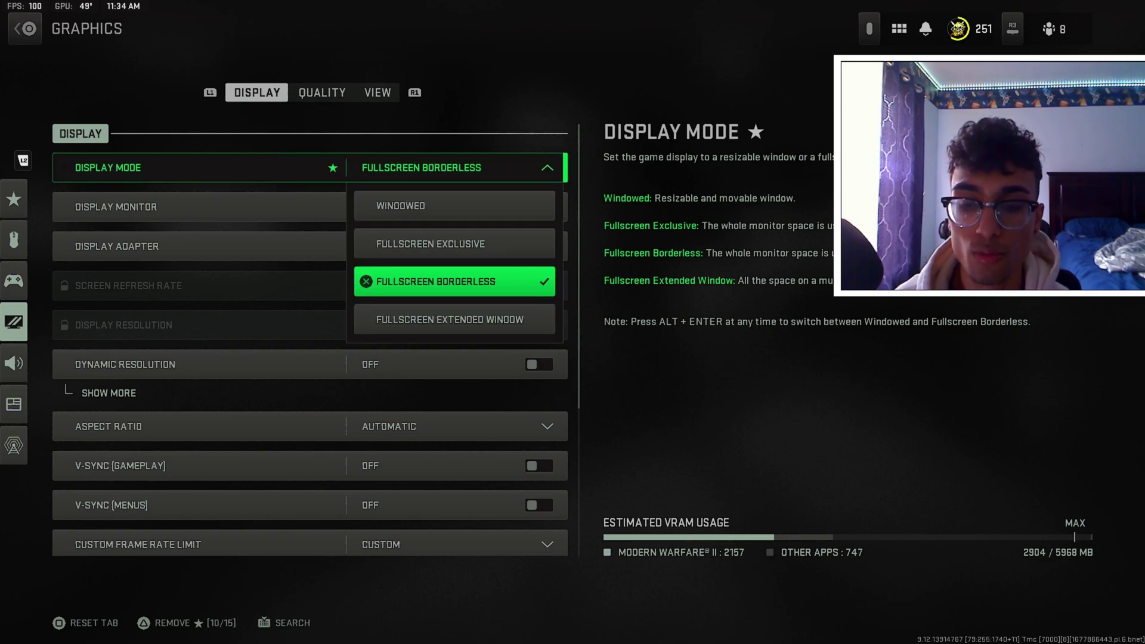
{"action": "key", "text": "Down"}
{"action": "key", "text": "Up"}
{"action": "key", "text": "Up"}
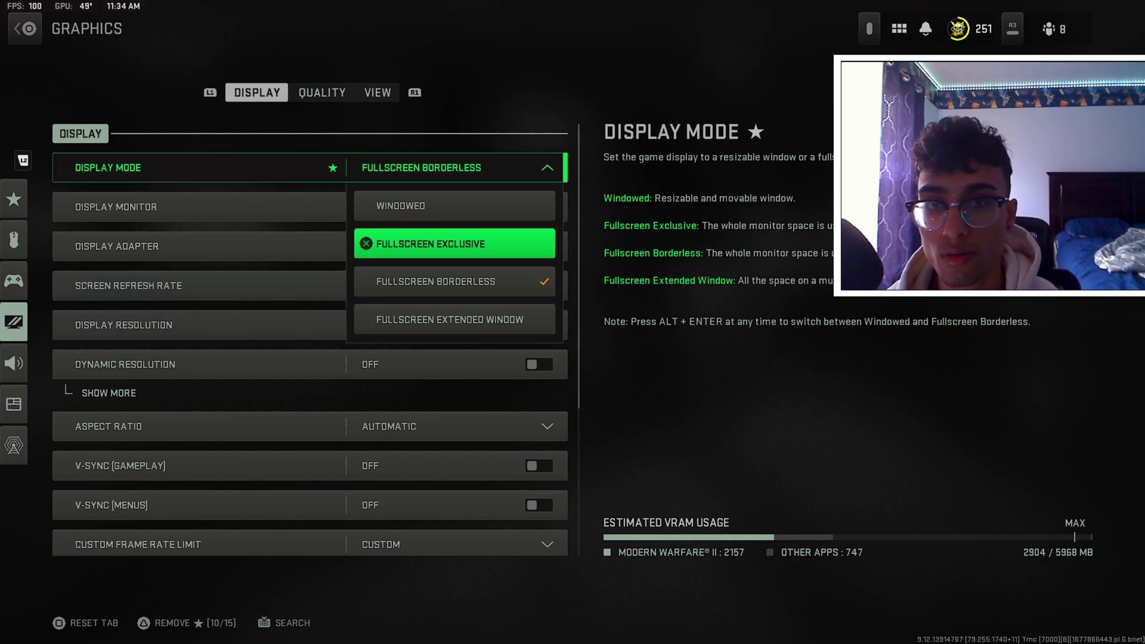
{"action": "key", "text": "Escape"}
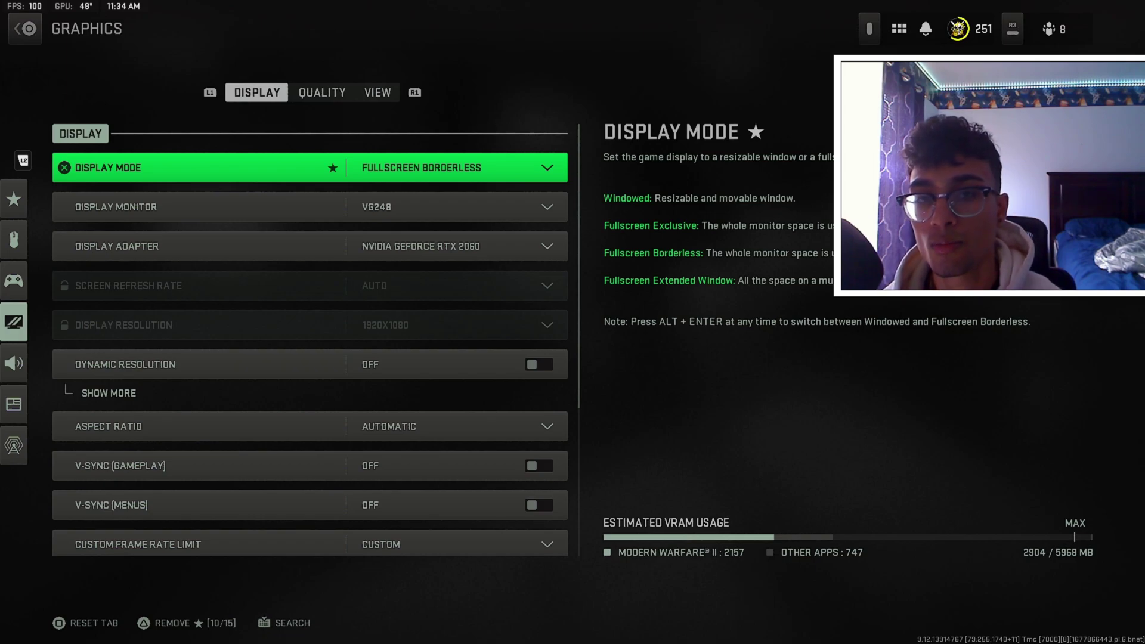
{"action": "key", "text": "Return"}
{"action": "key", "text": "Up"}
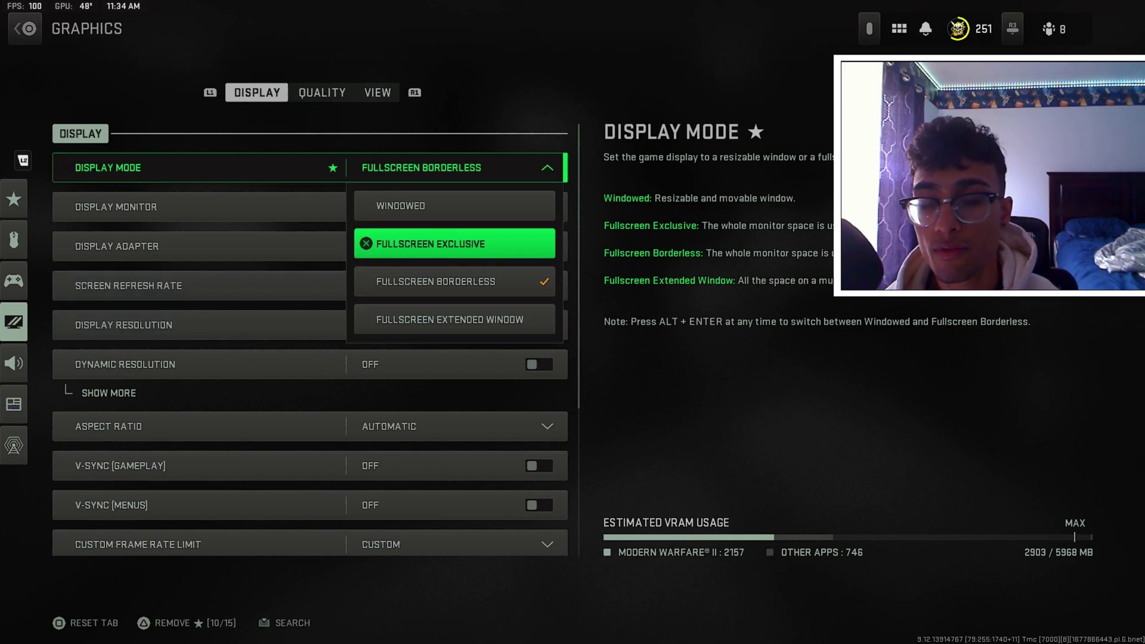
{"action": "key", "text": "Return"}
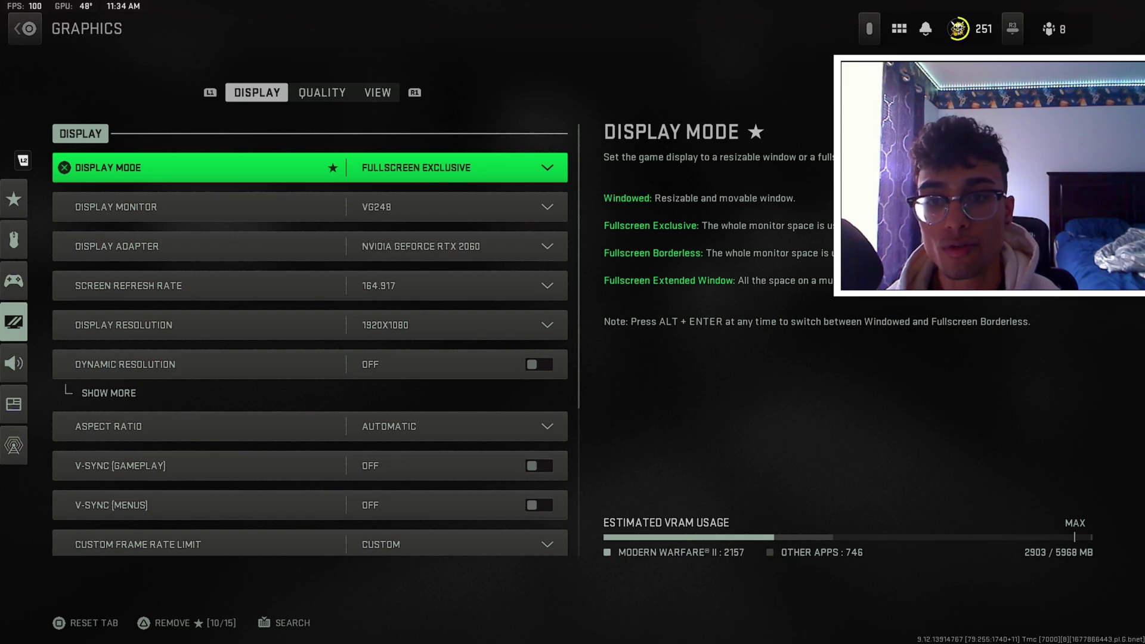
{"action": "key", "text": "Return"}
{"action": "key", "text": "Down"}
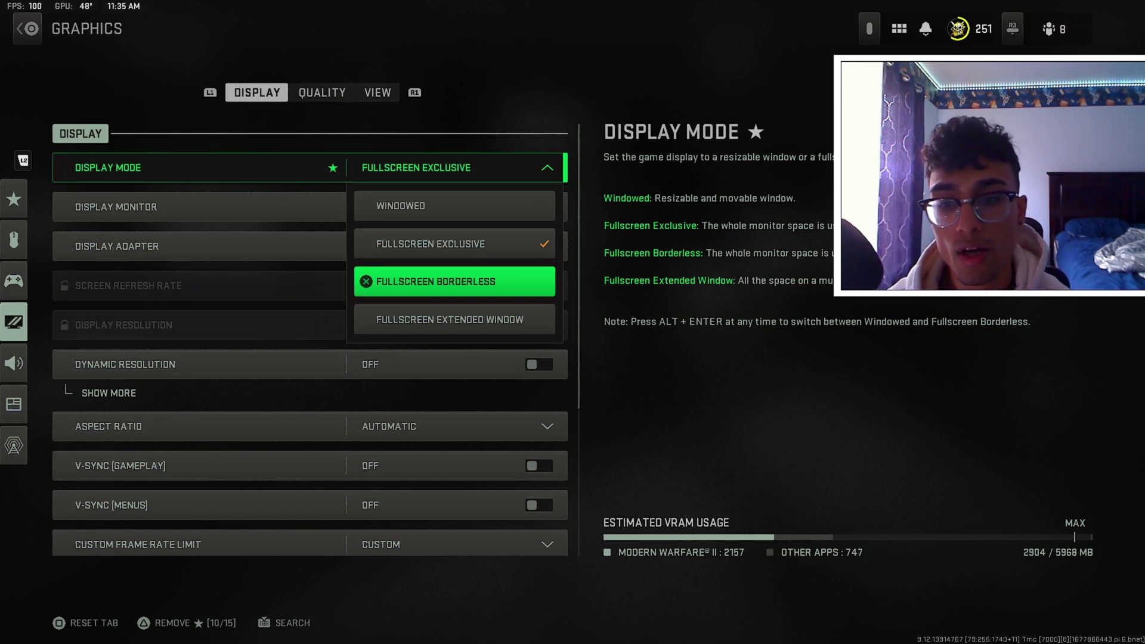
{"action": "key", "text": "Up"}
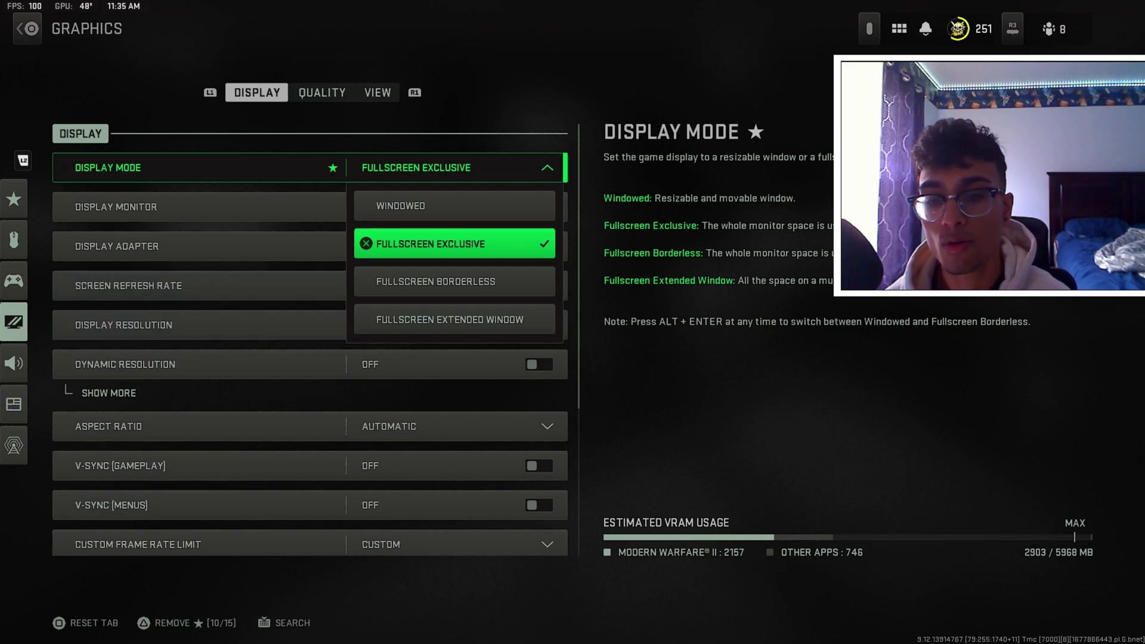
{"action": "key", "text": "Return"}
{"action": "key", "text": "Down"}
{"action": "key", "text": "Down"}
- Keep VG248 as the display monitor and the RTX 2060 as the display adapter
{"action": "key", "text": "Up"}
{"action": "key", "text": "Return"}
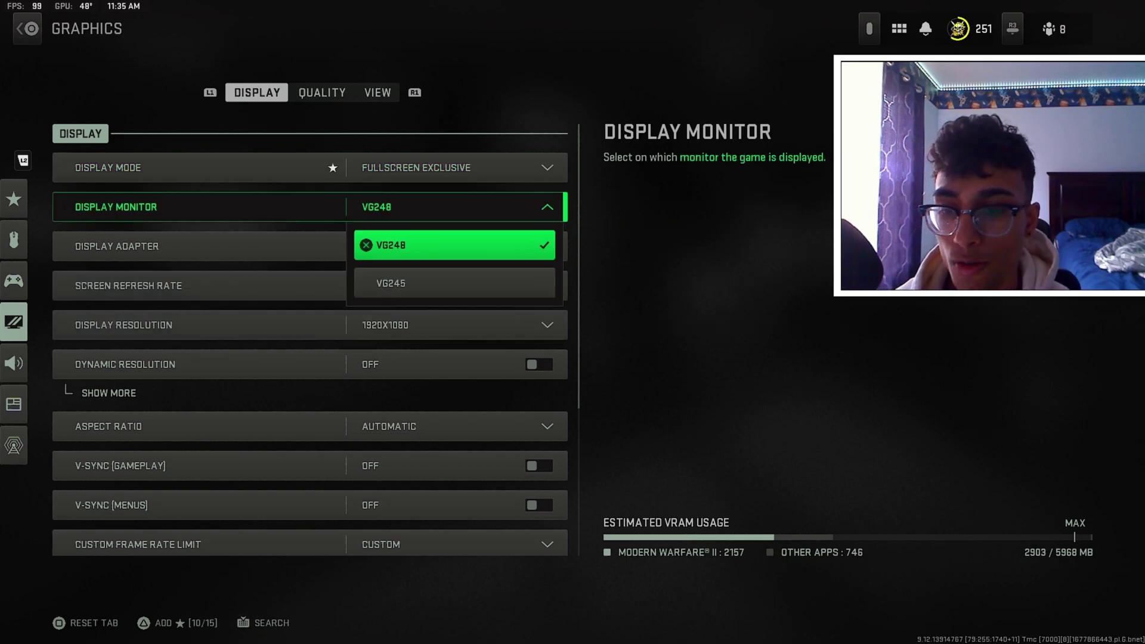
{"action": "key", "text": "Return"}
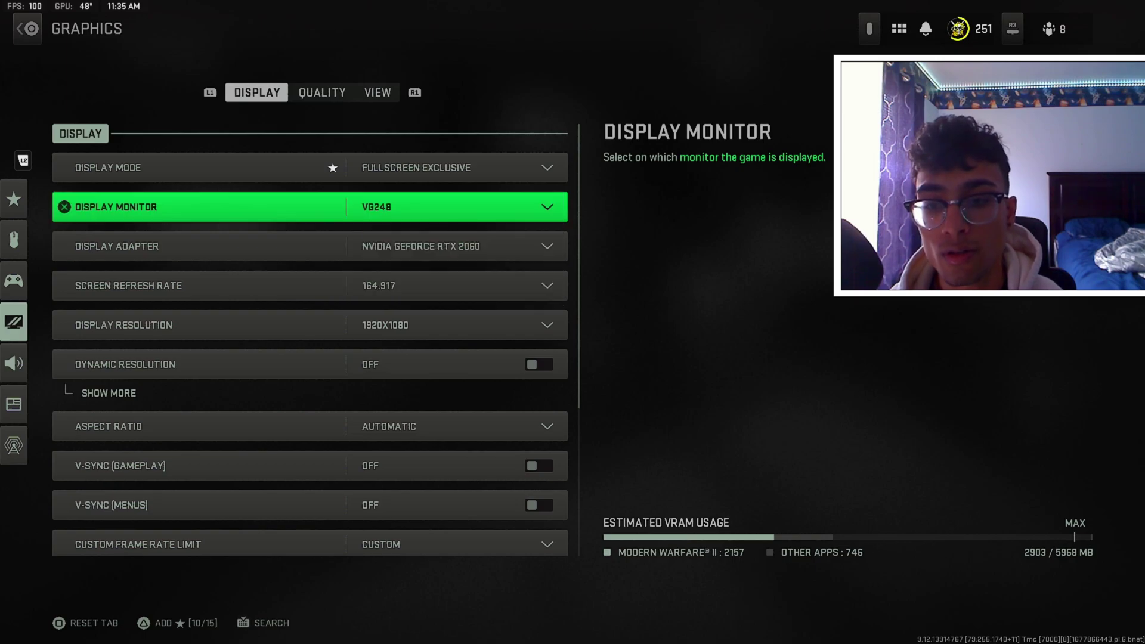
{"action": "key", "text": "Down"}
{"action": "key", "text": "Return"}
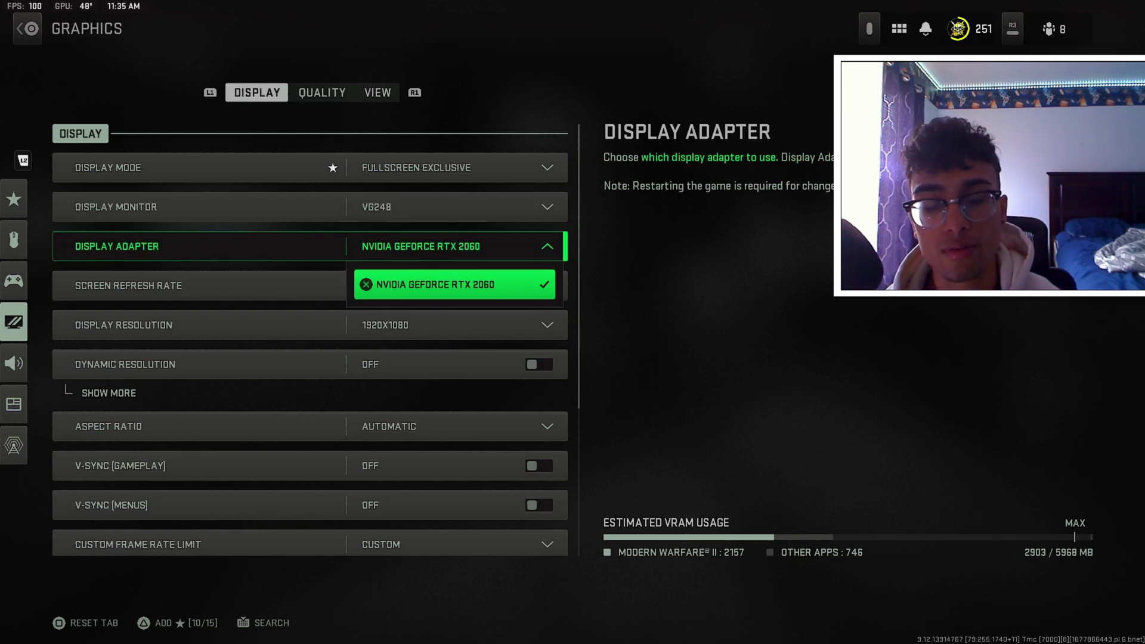
{"action": "key", "text": "Return"}
- Keep the screen refresh rate at 164.917 instead of AUTO
{"action": "key", "text": "Down"}
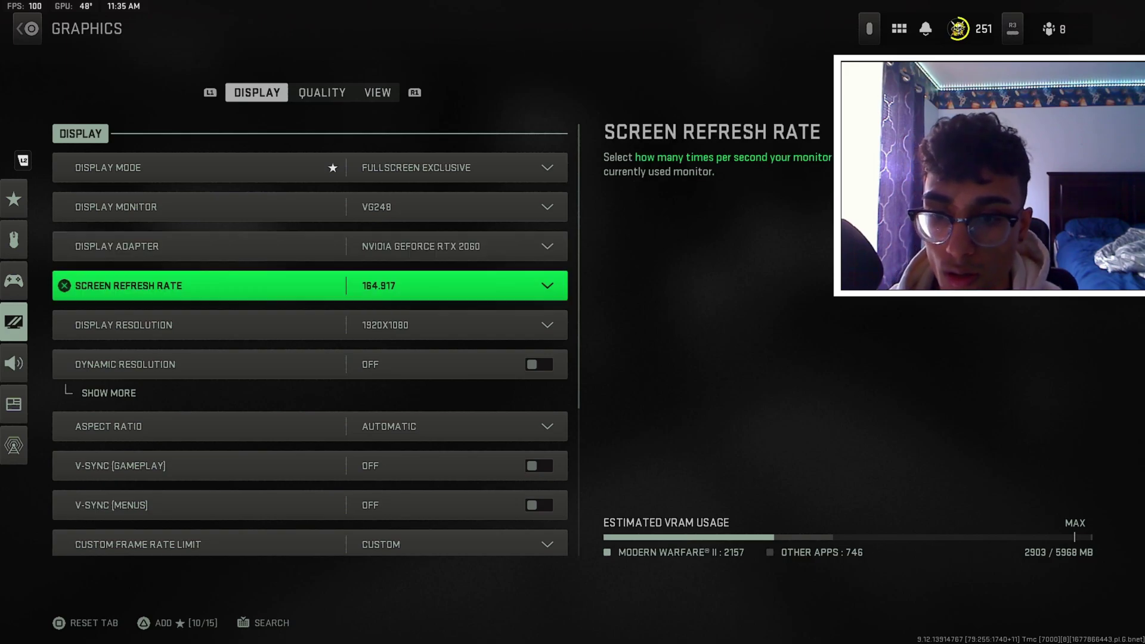
{"action": "key", "text": "Return"}
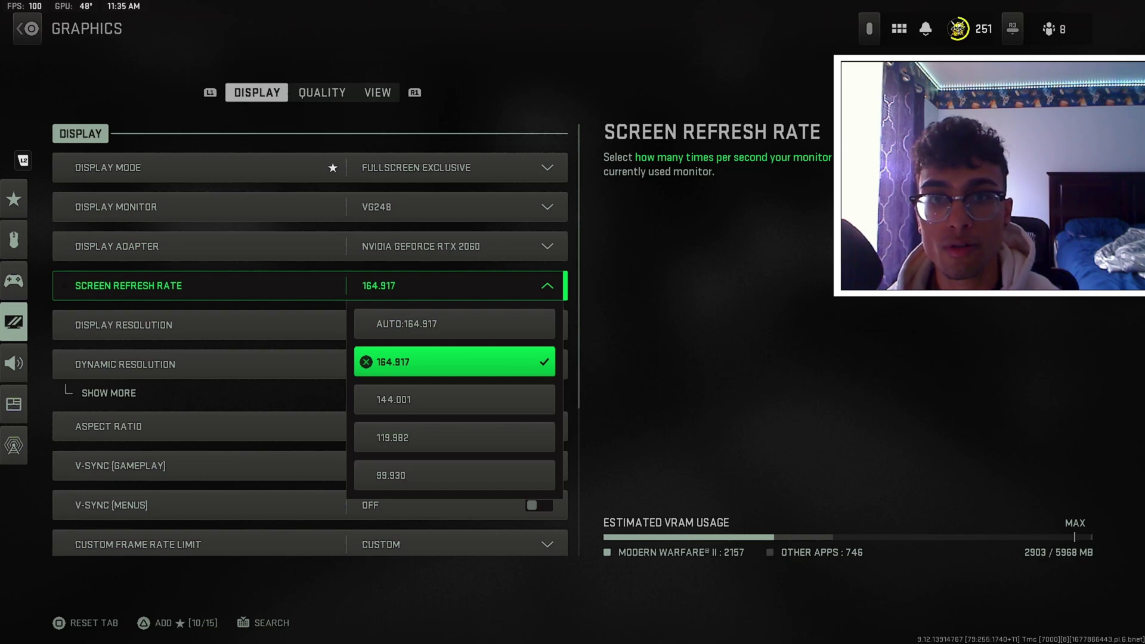
{"action": "key", "text": "Up"}
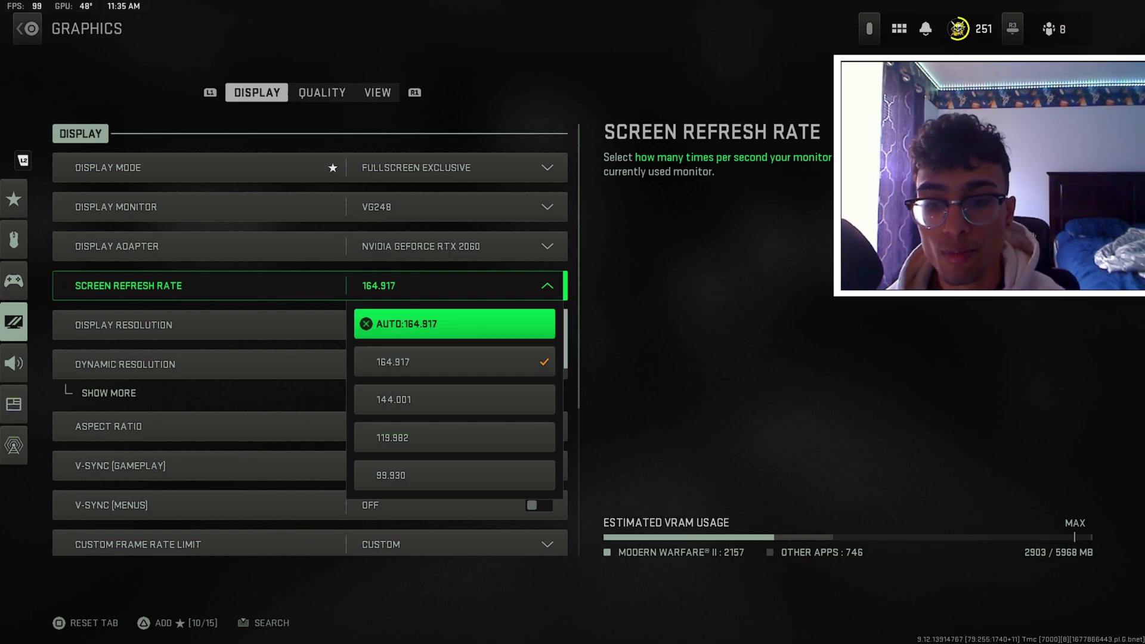
{"action": "key", "text": "Down"}
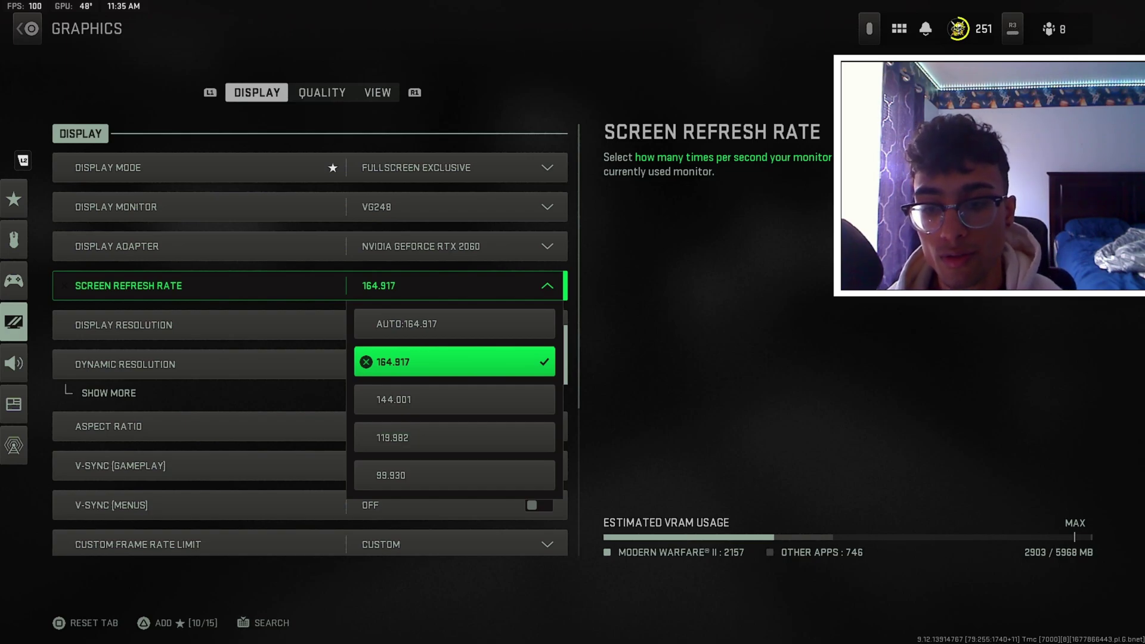
{"action": "key", "text": "Escape"}
{"action": "key", "text": "Down"}
{"action": "key", "text": "Return"}
{"action": "key", "text": "Down"}
{"action": "key", "text": "Down"}
{"action": "key", "text": "Down"}
{"action": "key", "text": "Down"}
{"action": "key", "text": "Down"}
{"action": "key", "text": "Down"}
{"action": "key", "text": "Down"}
{"action": "key", "text": "Down"}
{"action": "key", "text": "Down"}
{"action": "key", "text": "Down"}
{"action": "key", "text": "Down"}
{"action": "key", "text": "Down"}
{"action": "key", "text": "Down"}
{"action": "key", "text": "Down"}
{"action": "key", "text": "Down"}
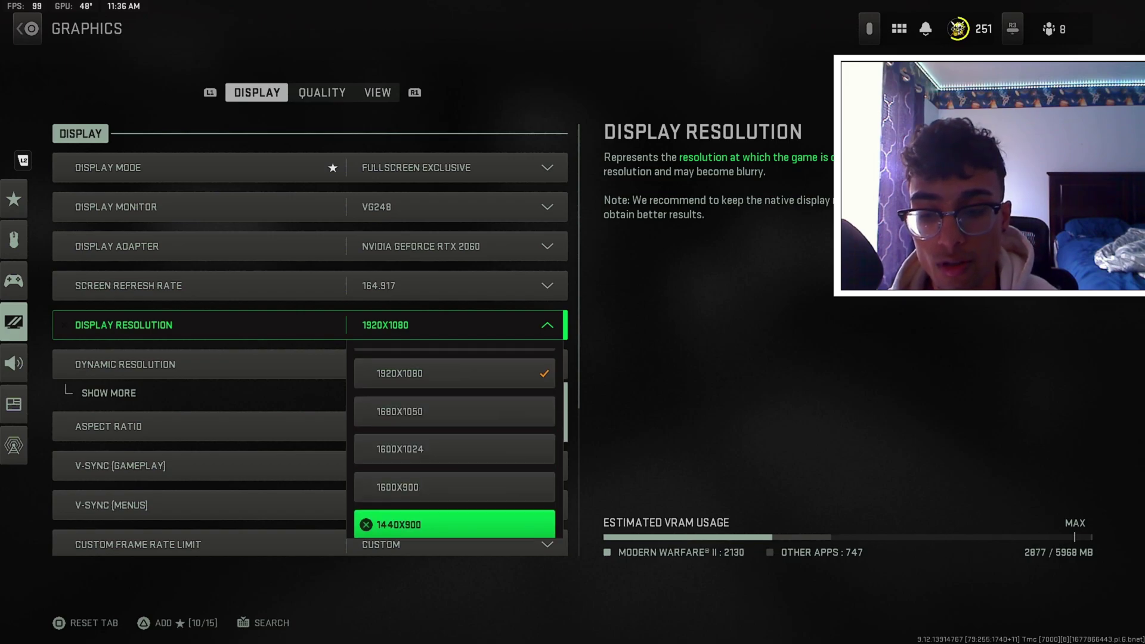
- Keep the display resolution at 1920X1080 after browsing the lower resolutions
{"action": "key", "text": "Up"}
{"action": "key", "text": "Up"}
{"action": "key", "text": "Up"}
{"action": "key", "text": "Up"}
{"action": "key", "text": "Up"}
{"action": "key", "text": "Up"}
{"action": "key", "text": "Up"}
{"action": "key", "text": "Up"}
{"action": "key", "text": "Up"}
{"action": "key", "text": "Up"}
{"action": "key", "text": "Up"}
{"action": "key", "text": "Up"}
{"action": "key", "text": "Up"}
{"action": "key", "text": "Up"}
{"action": "key", "text": "Up"}
{"action": "key", "text": "Up"}
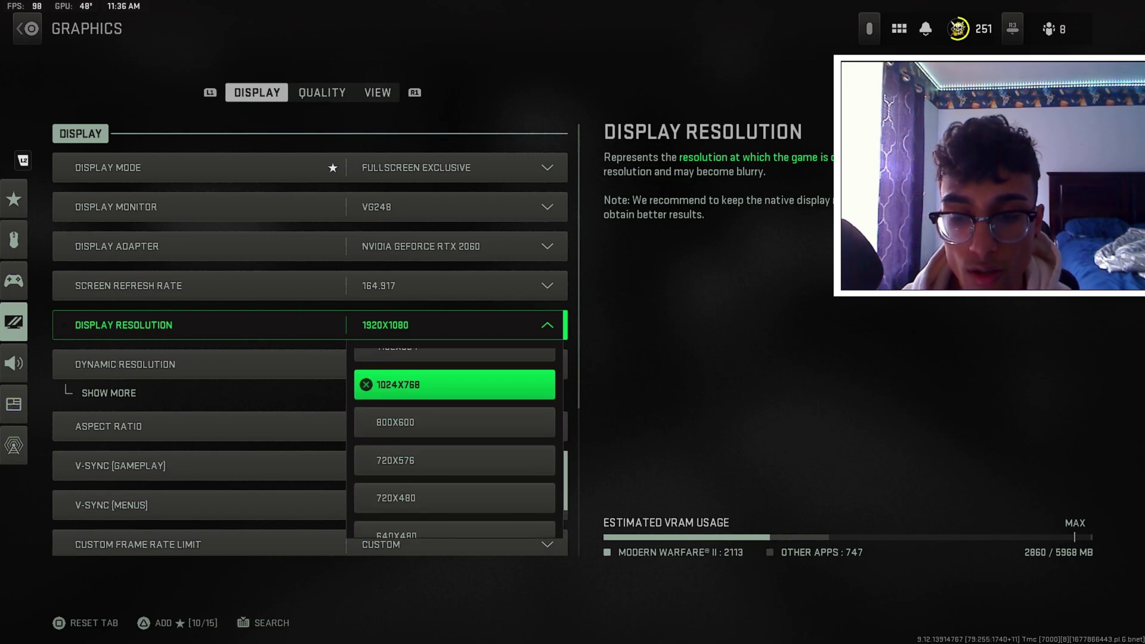
{"action": "key", "text": "Down"}
{"action": "key", "text": "Down"}
{"action": "key", "text": "Down"}
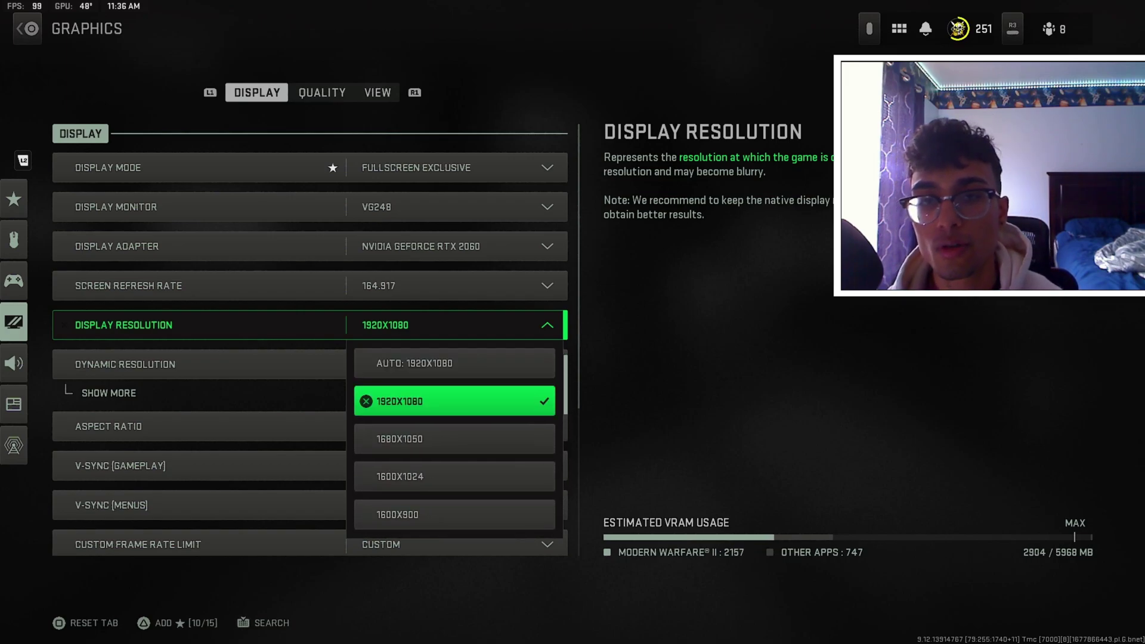
{"action": "key", "text": "Up"}
{"action": "key", "text": "Up"}
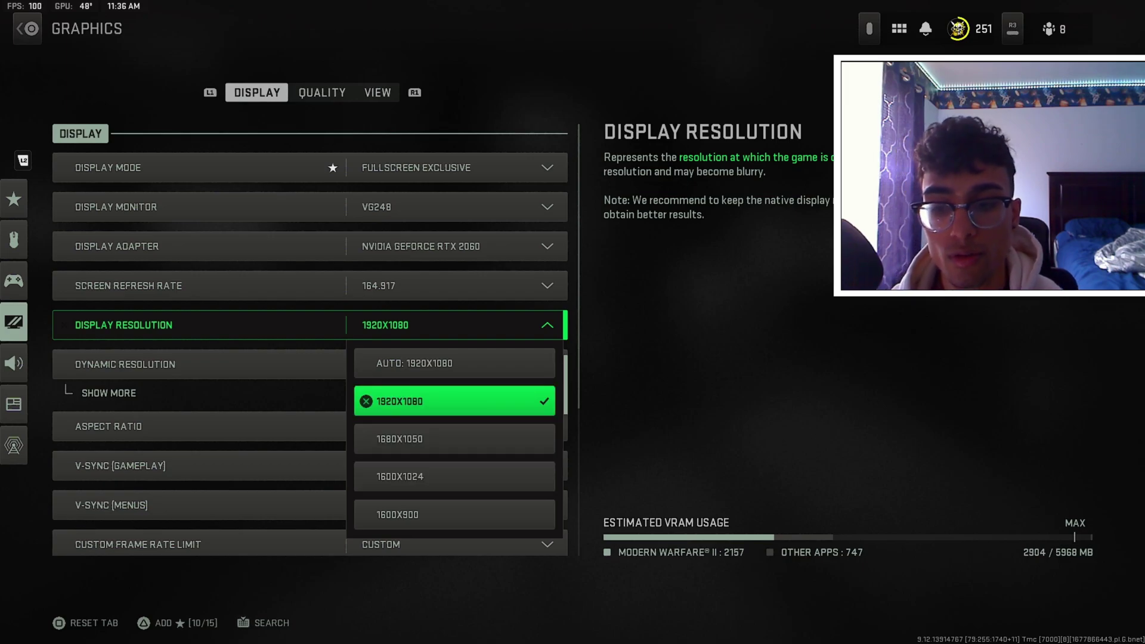
{"action": "key", "text": "Return"}
- Inspect Dynamic Resolution's frame rate target, locked at 60 while Dynamic Resolution stays Off
{"action": "key", "text": "Down"}
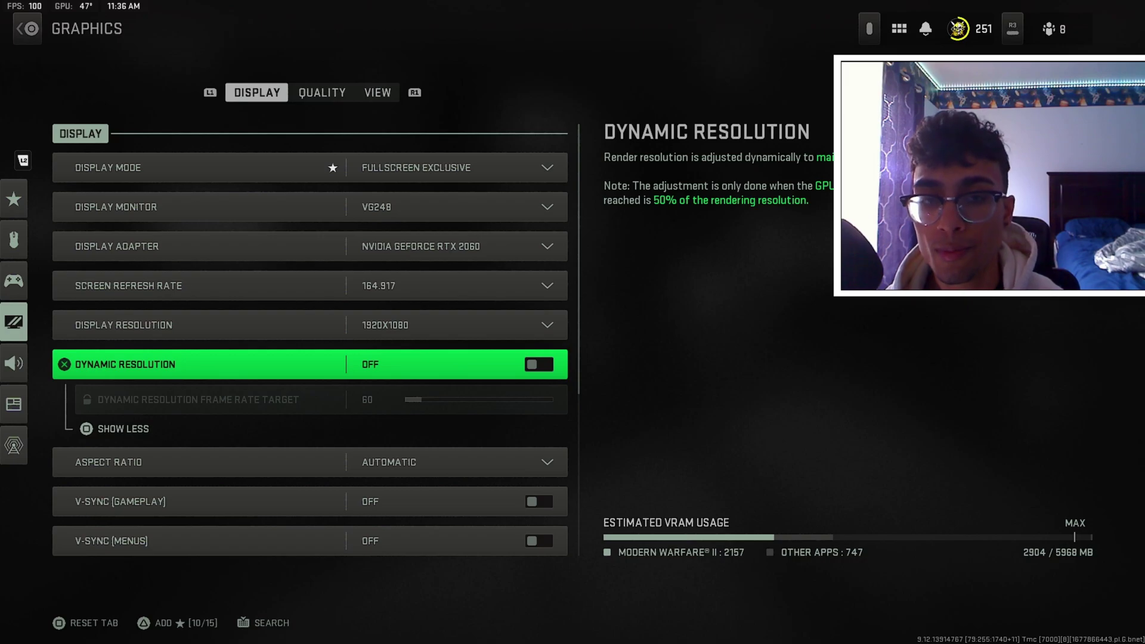
{"action": "key", "text": "Down"}
{"action": "key", "text": "Up"}
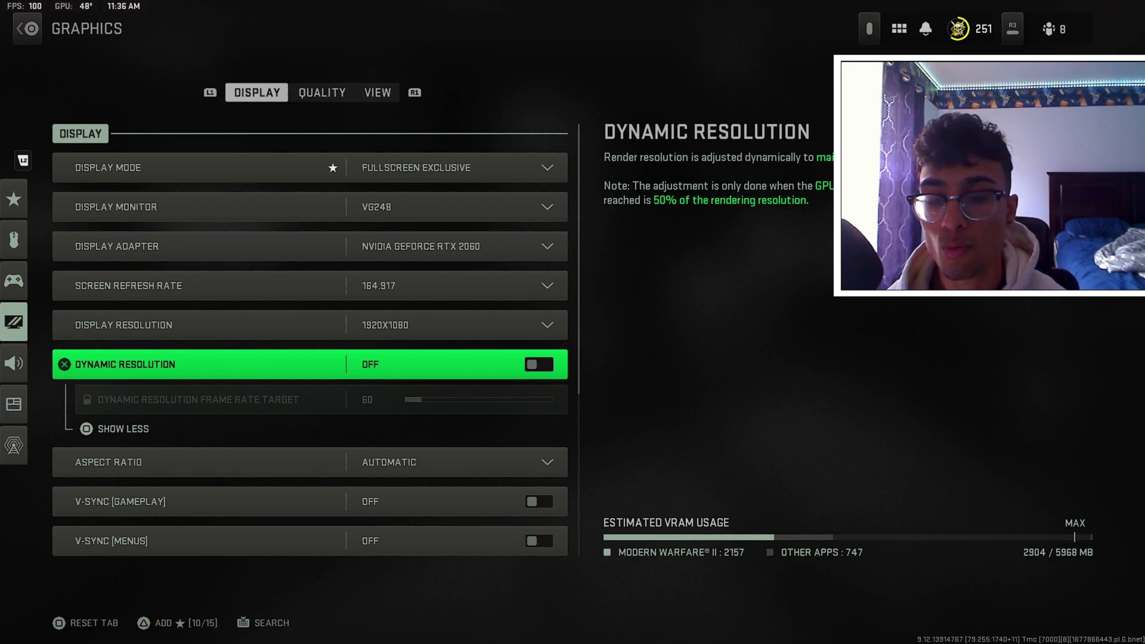
{"action": "key", "text": "Down"}
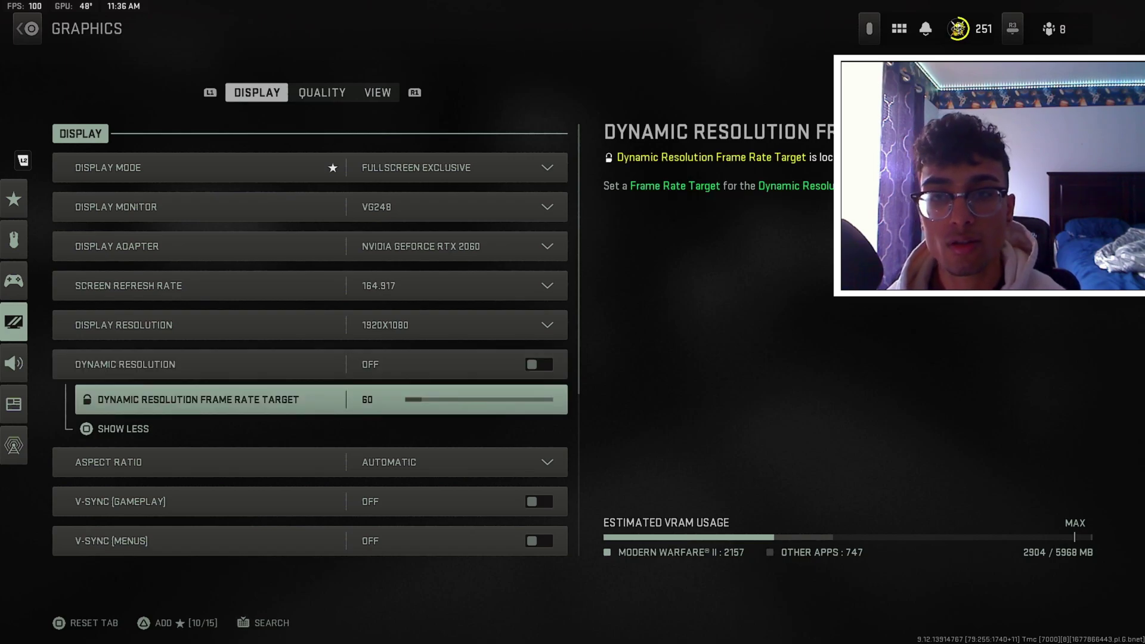
{"action": "key", "text": "Up"}
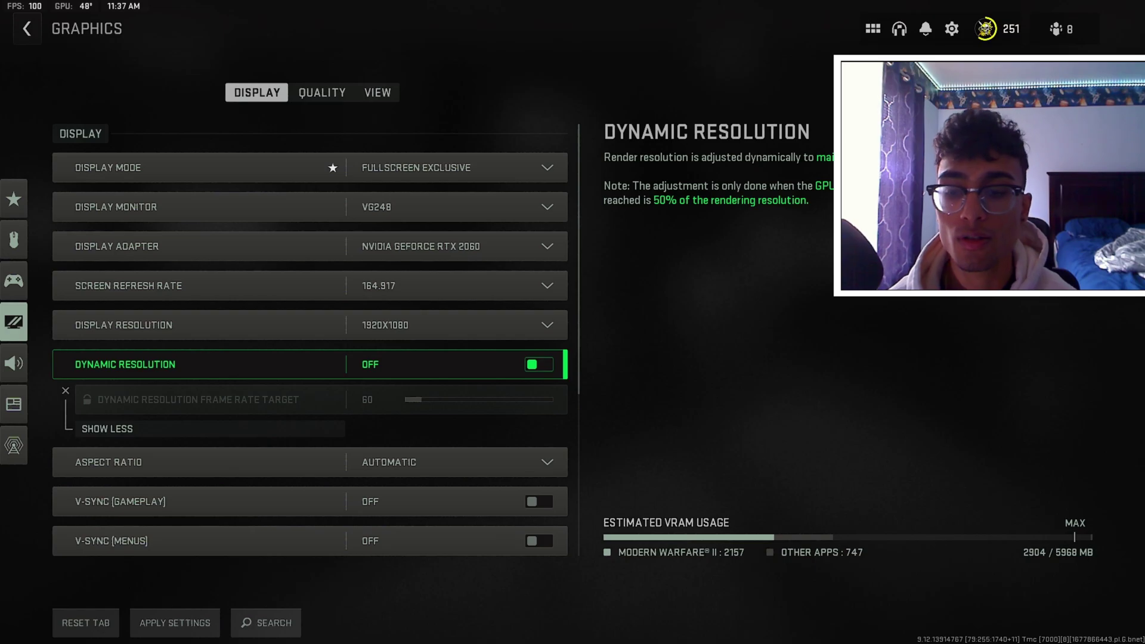
{"action": "key", "text": "Down"}
{"action": "key", "text": "Up"}
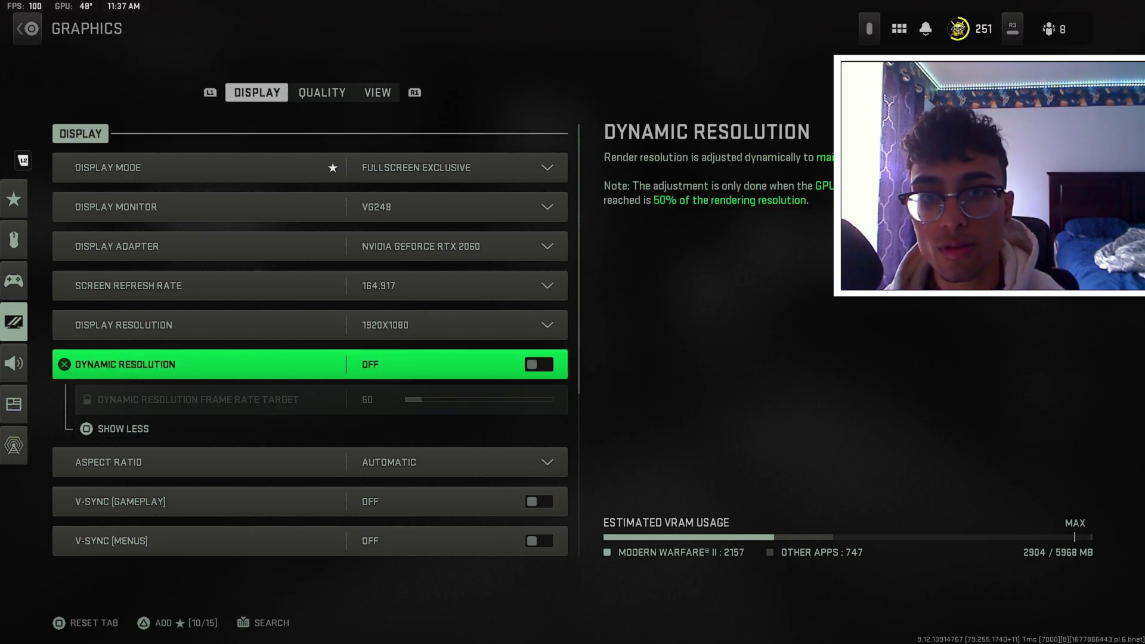
{"action": "key", "text": "Down"}
{"action": "key", "text": "Down"}
{"action": "key", "text": "Down"}
{"action": "key", "text": "Up"}
{"action": "key", "text": "Return"}
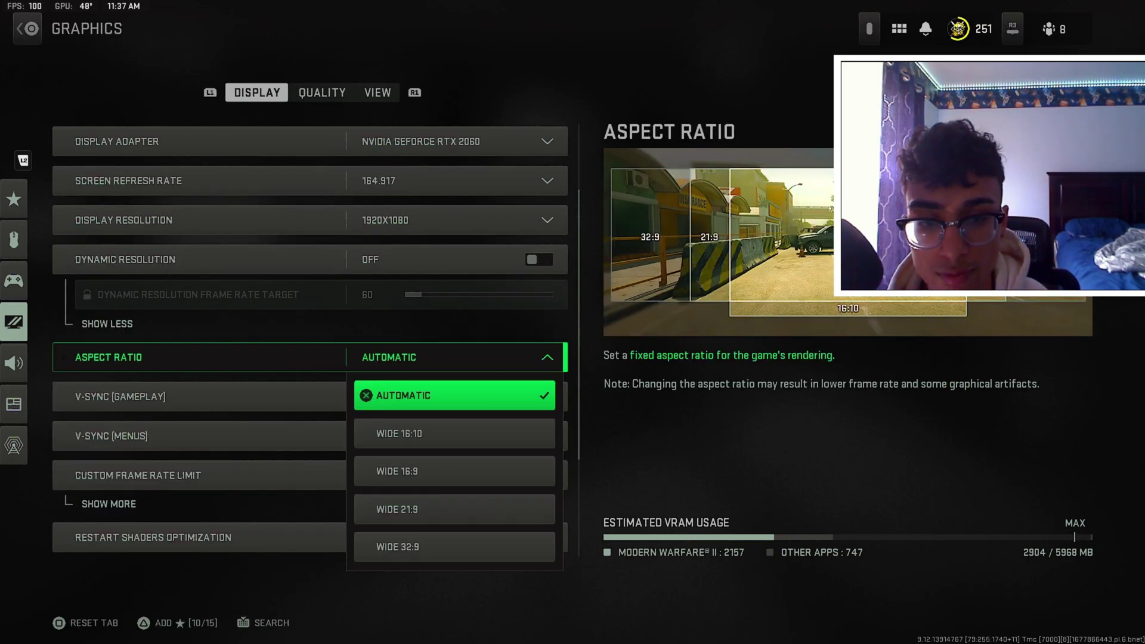
{"action": "key", "text": "Down"}
{"action": "key", "text": "Down"}
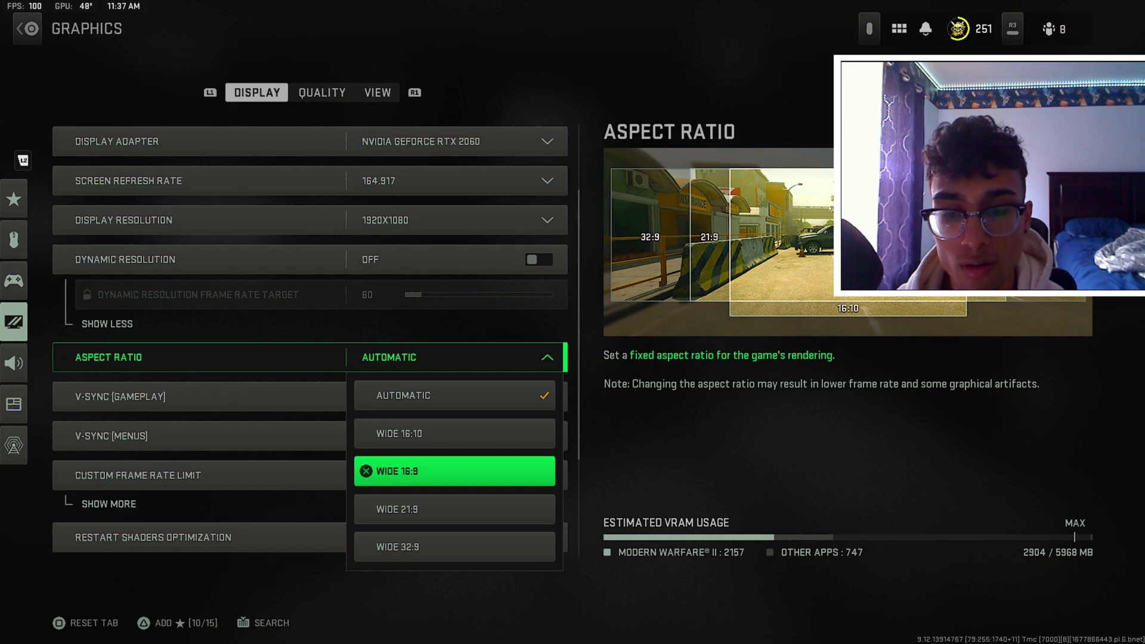
{"action": "key", "text": "Up"}
{"action": "key", "text": "Up"}
{"action": "key", "text": "Return"}
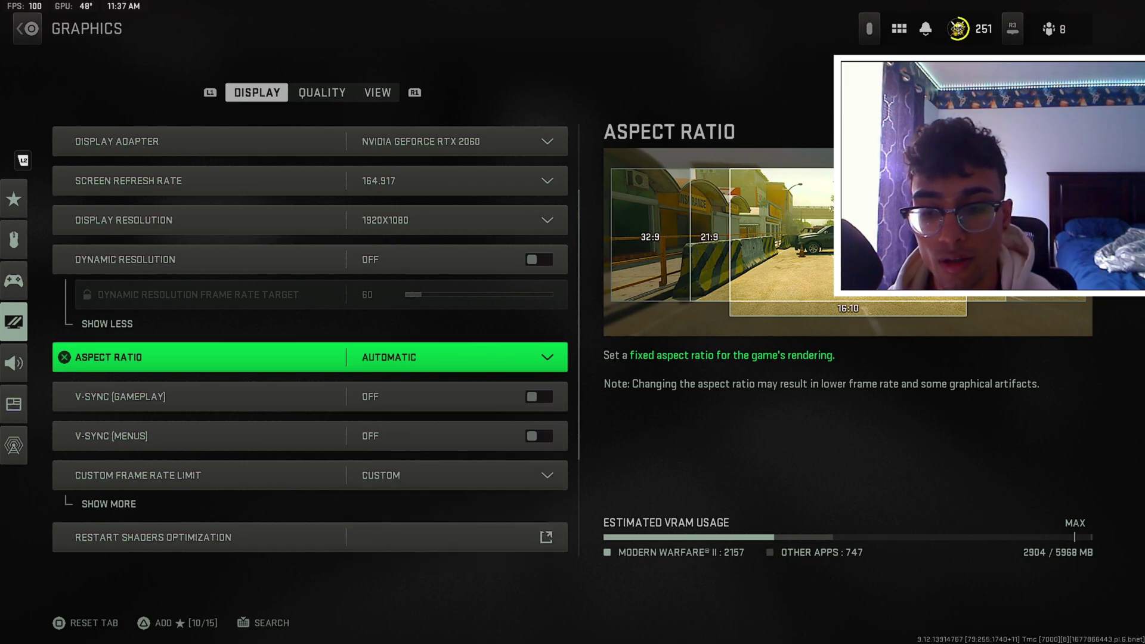
{"action": "key", "text": "Return"}
{"action": "key", "text": "Down"}
{"action": "key", "text": "Down"}
{"action": "key", "text": "Down"}
{"action": "key", "text": "Down"}
{"action": "key", "text": "Up"}
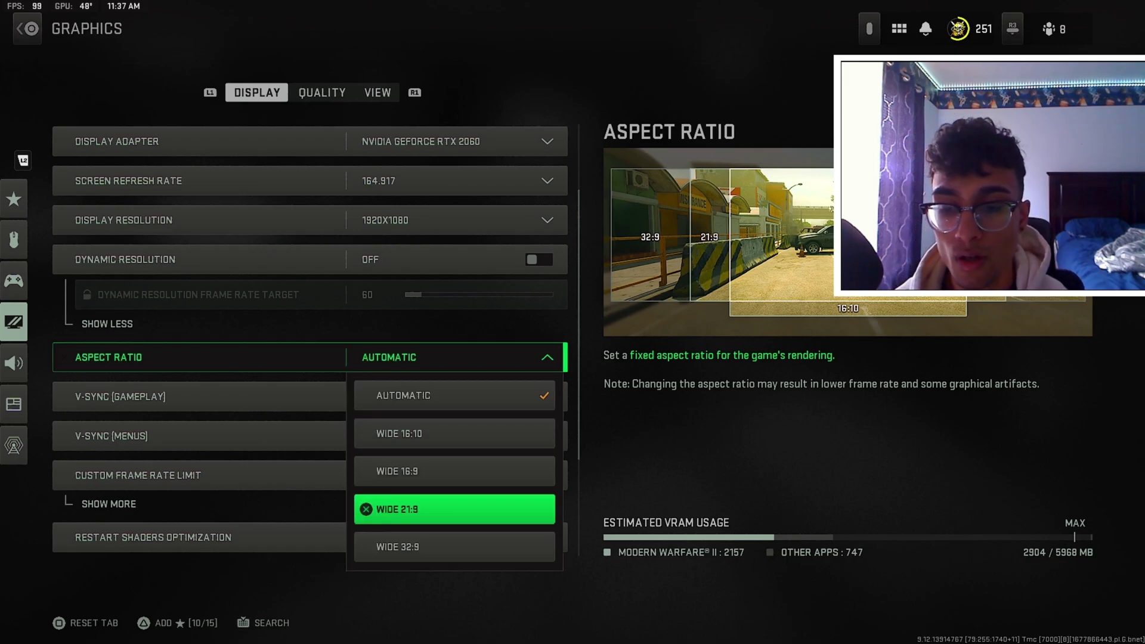
{"action": "key", "text": "Up"}
{"action": "key", "text": "Up"}
{"action": "key", "text": "Down"}
{"action": "key", "text": "Down"}
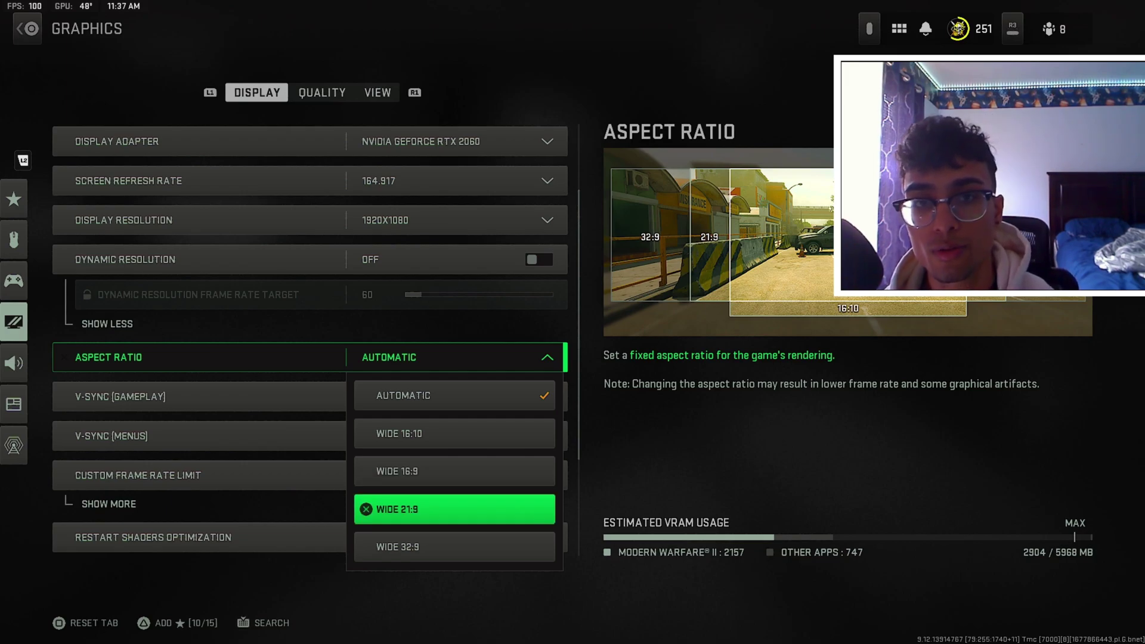
{"action": "key", "text": "Escape"}
{"action": "key", "text": "Down"}
{"action": "key", "text": "Down"}
{"action": "key", "text": "Up"}
{"action": "key", "text": "Down"}
- Confirm both V-Sync settings, Gameplay and Menus, are Off
{"action": "key", "text": "Up"}
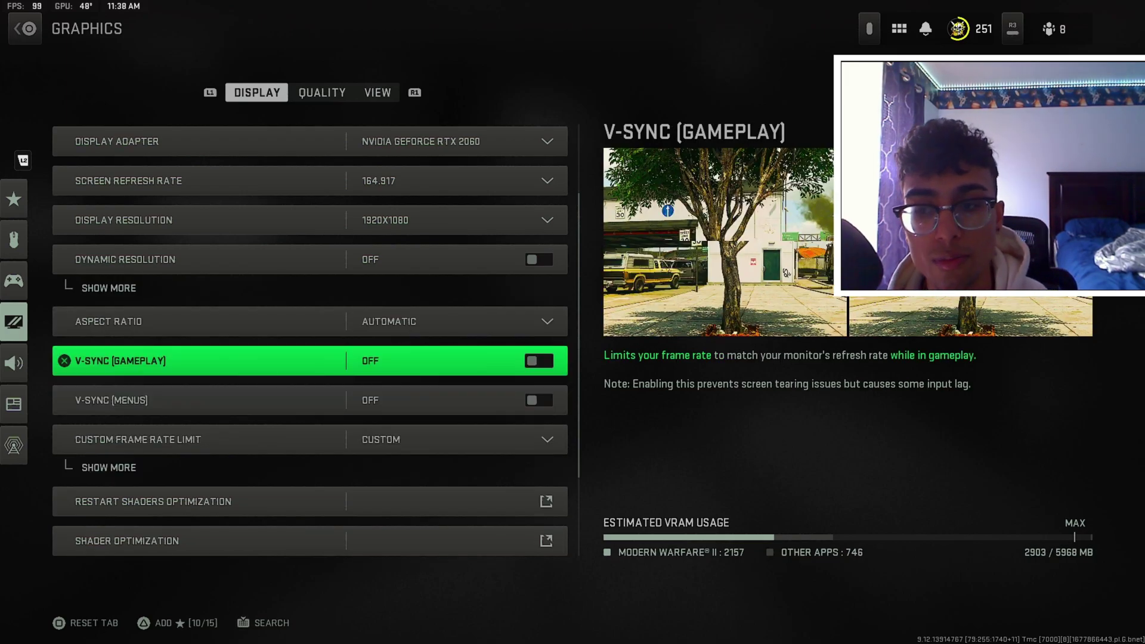
{"action": "key", "text": "Down"}
{"action": "key", "text": "Up"}
{"action": "key", "text": "Down"}
{"action": "key", "text": "Up"}
{"action": "key", "text": "Down"}
{"action": "key", "text": "Up"}
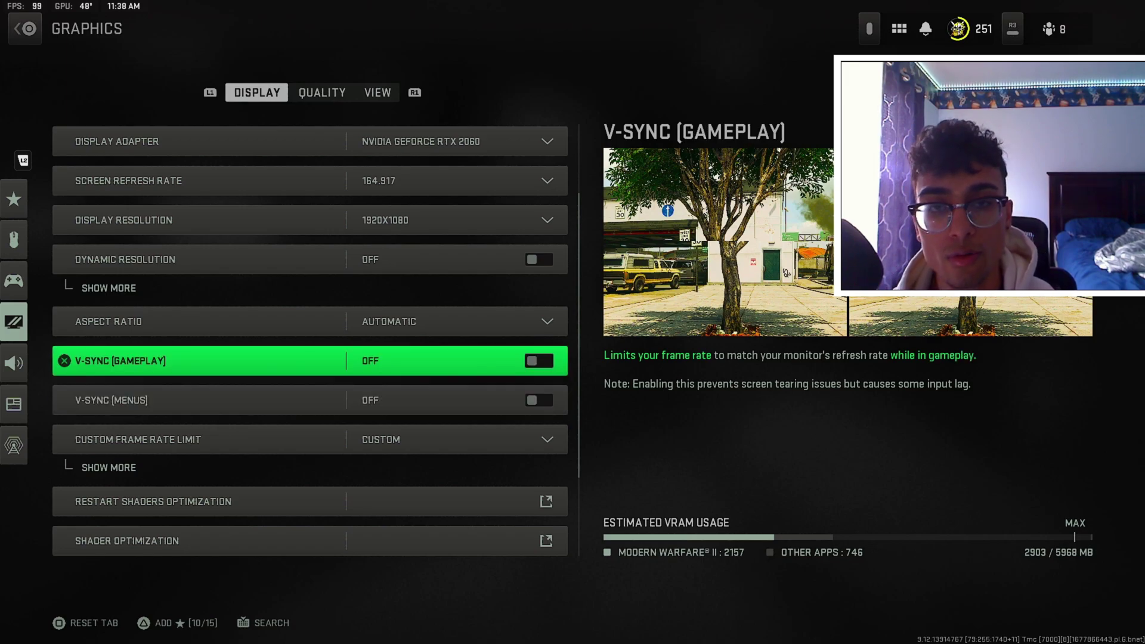
{"action": "key", "text": "Down"}
{"action": "key", "text": "Up"}
{"action": "key", "text": "Down"}
{"action": "key", "text": "Up"}
{"action": "key", "text": "Down"}
{"action": "key", "text": "Up"}
{"action": "key", "text": "Down"}
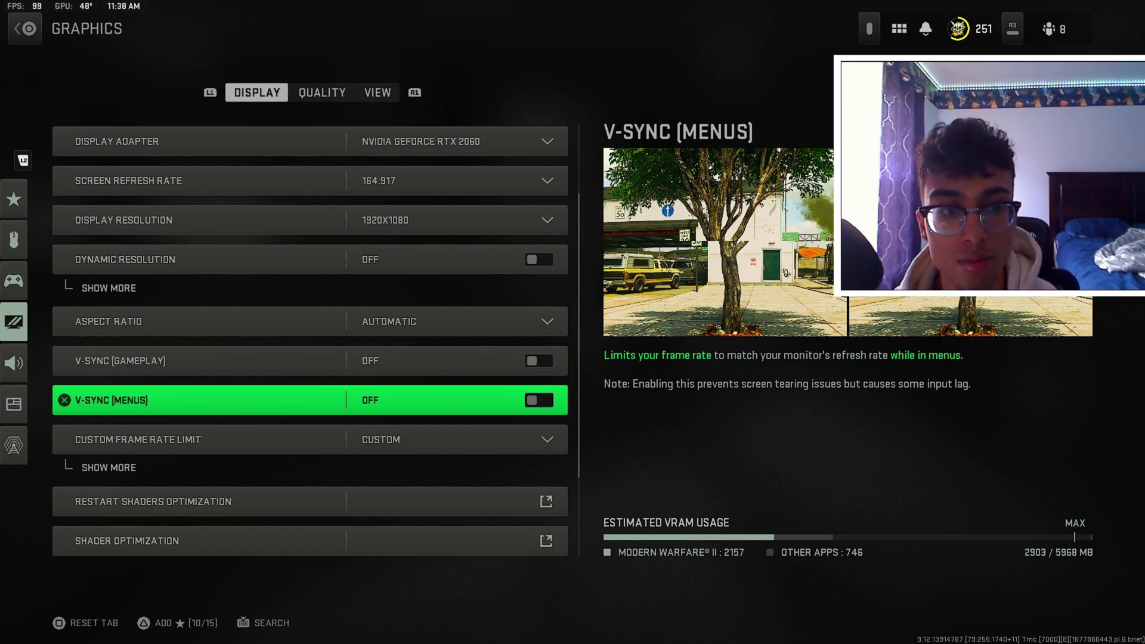
{"action": "key", "text": "Up"}
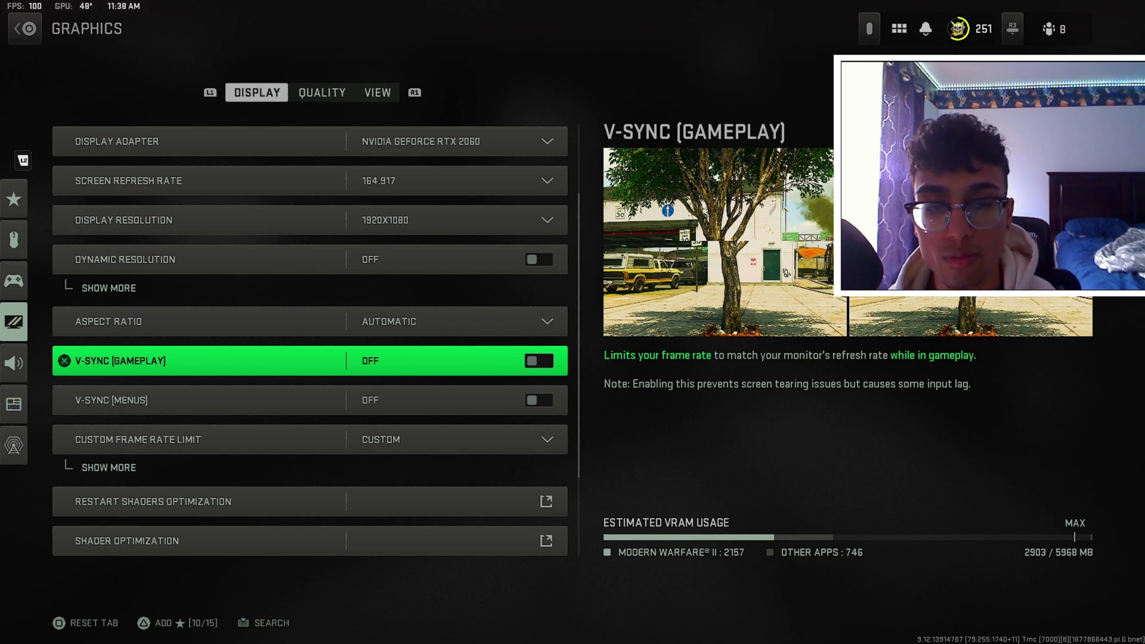
{"action": "key", "text": "Down"}
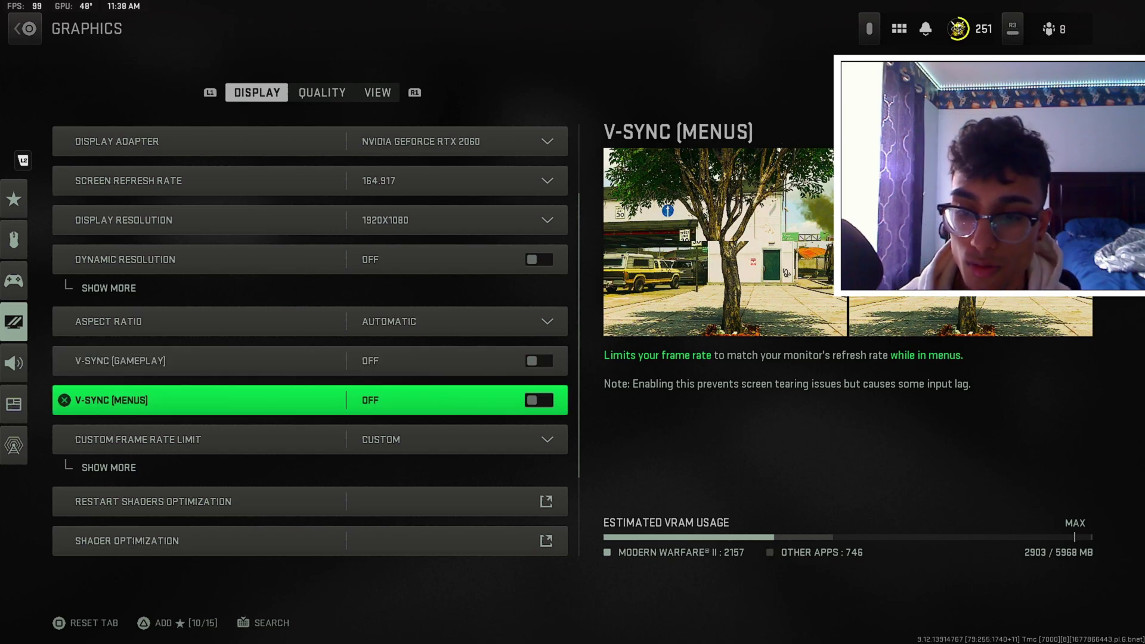
{"action": "key", "text": "Up"}
{"action": "key", "text": "Down"}
- Review the Custom Frame Rate Limit values: gameplay 300, menus 100, out-of-focus 30
{"action": "key", "text": "Down"}
{"action": "key", "text": "Down"}
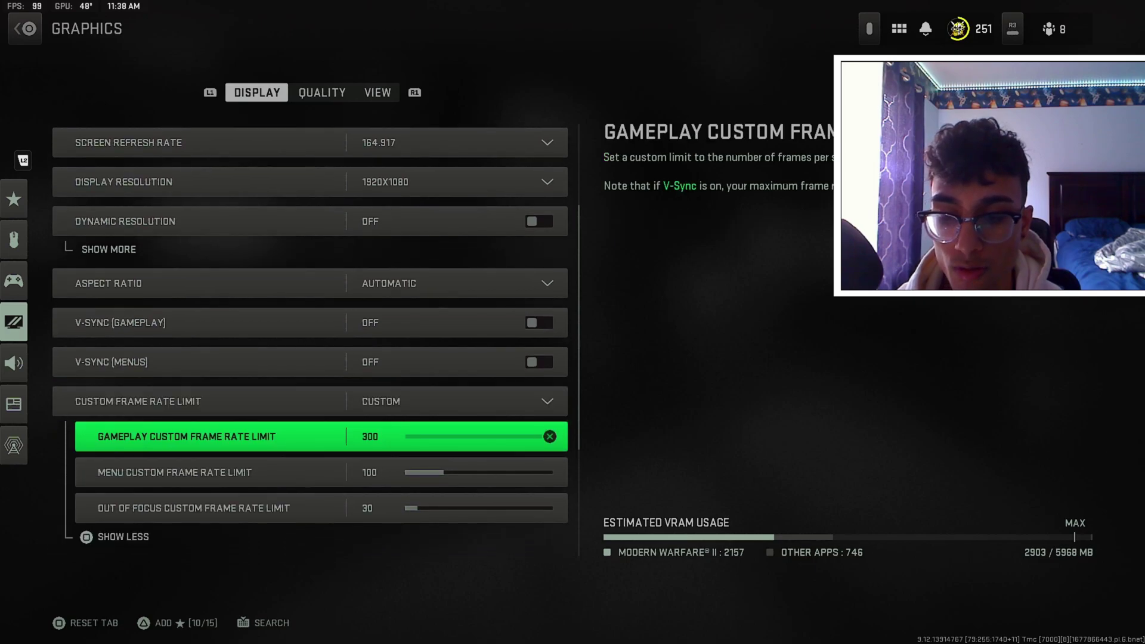
{"action": "key", "text": "Down"}
{"action": "key", "text": "Up"}
{"action": "key", "text": "Up"}
{"action": "key", "text": "Down"}
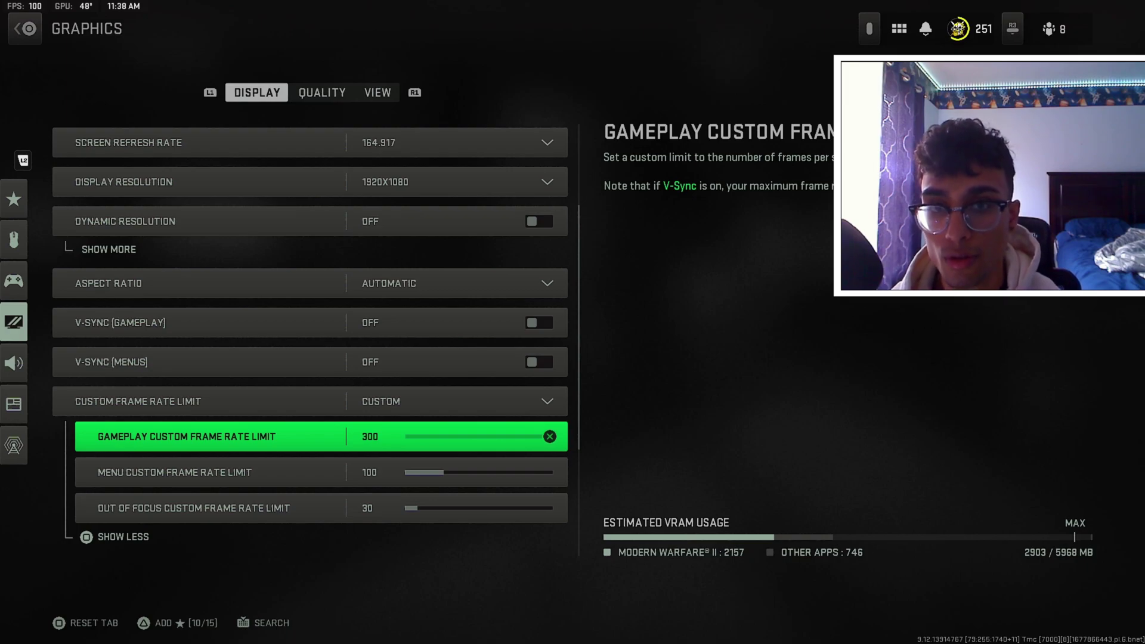
{"action": "key", "text": "Down"}
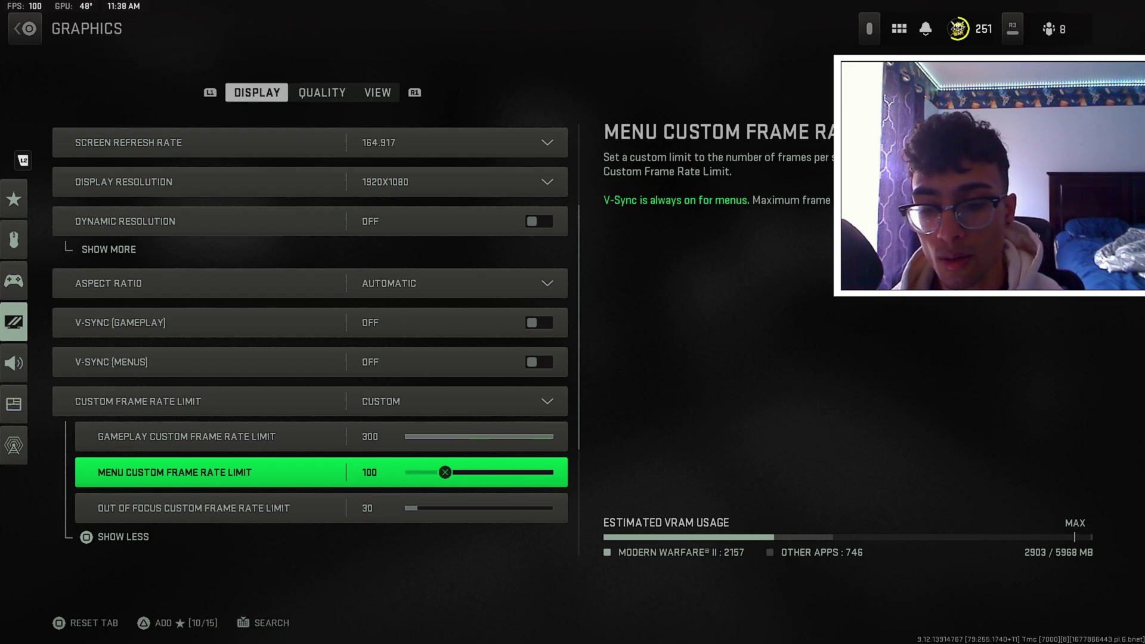
{"action": "key", "text": "Up"}
{"action": "key", "text": "Down"}
{"action": "key", "text": "Down"}
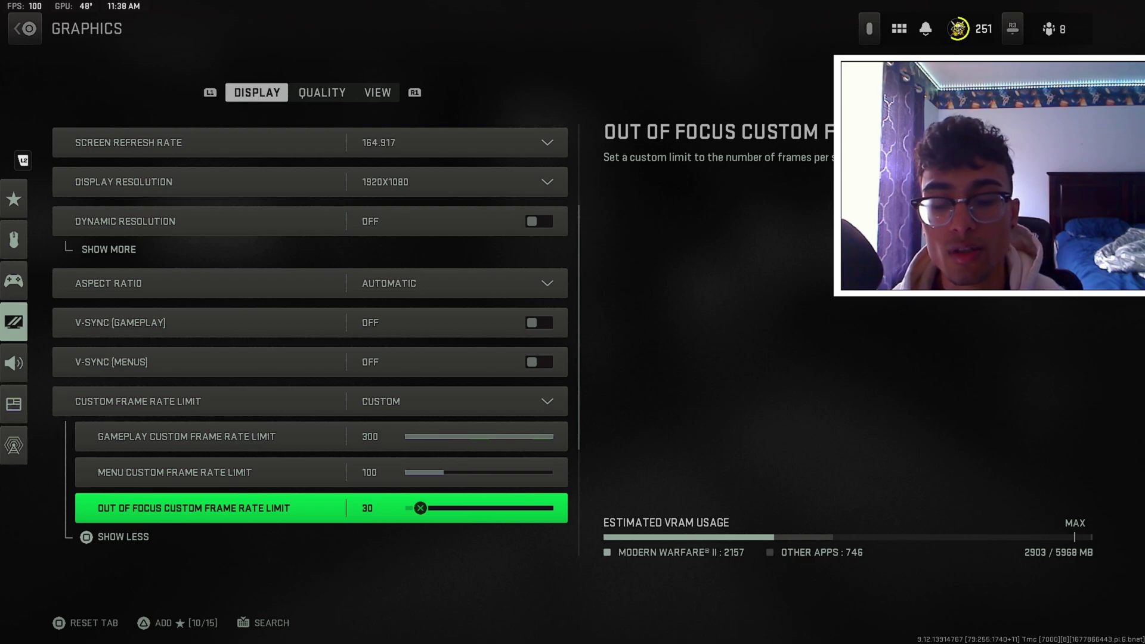
{"action": "key", "text": "Up"}
{"action": "key", "text": "Up"}
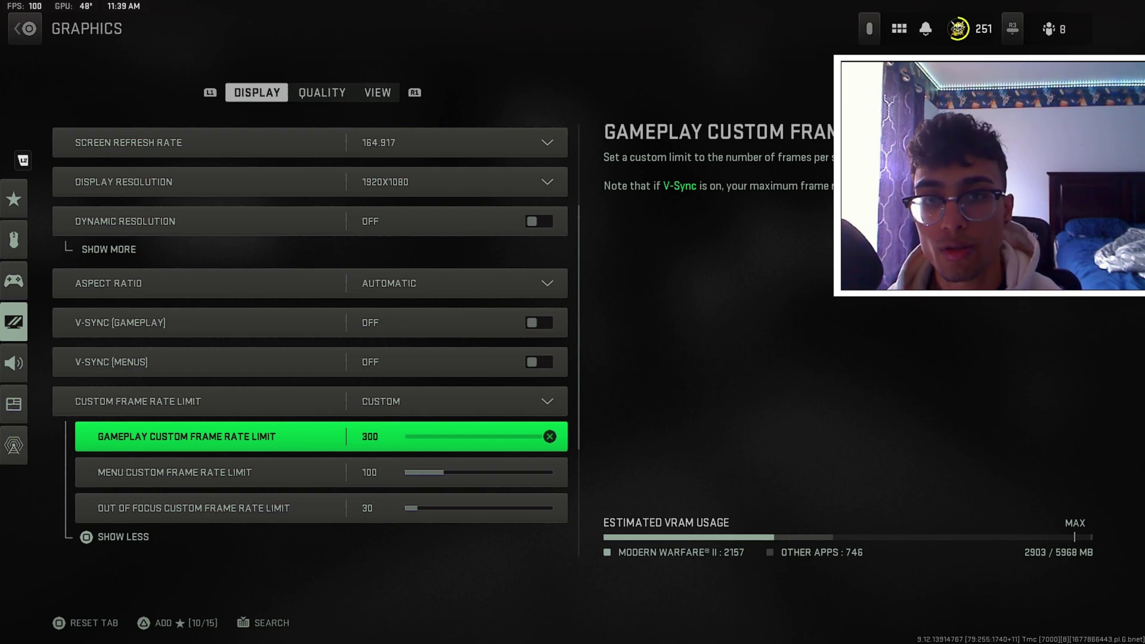
{"action": "key", "text": "Down"}
{"action": "key", "text": "Down"}
{"action": "key", "text": "Down"}
{"action": "key", "text": "Down"}
{"action": "key", "text": "Down"}
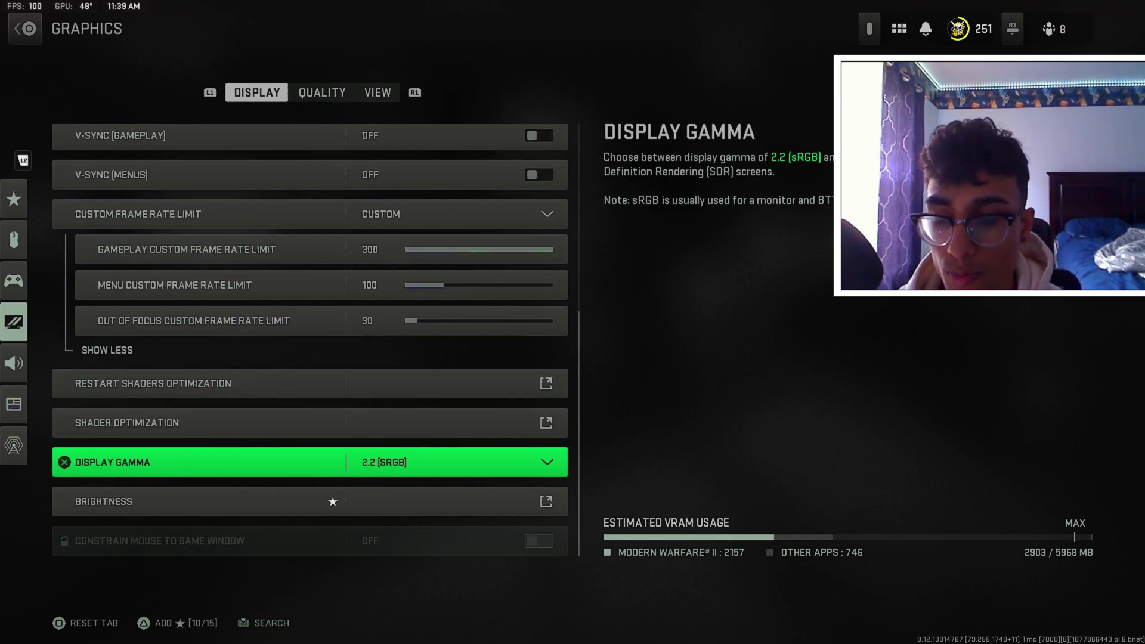
{"action": "key", "text": "Down"}
- Check the Setup - Brightness slider and leave it at 50
{"action": "key", "text": "Return"}
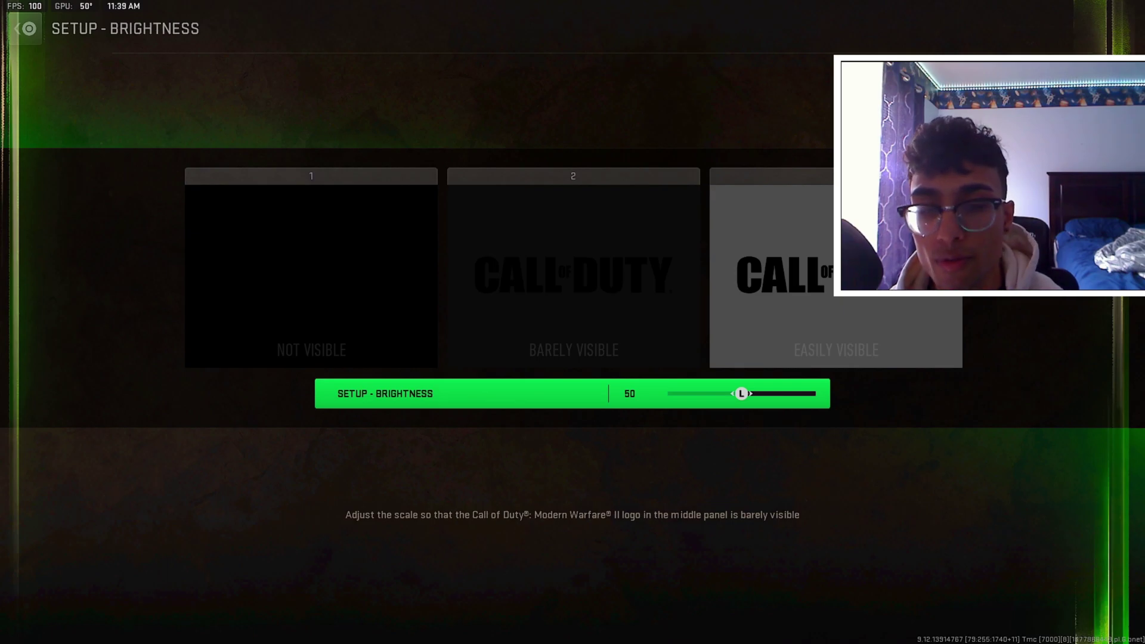
{"action": "key", "text": "Escape"}
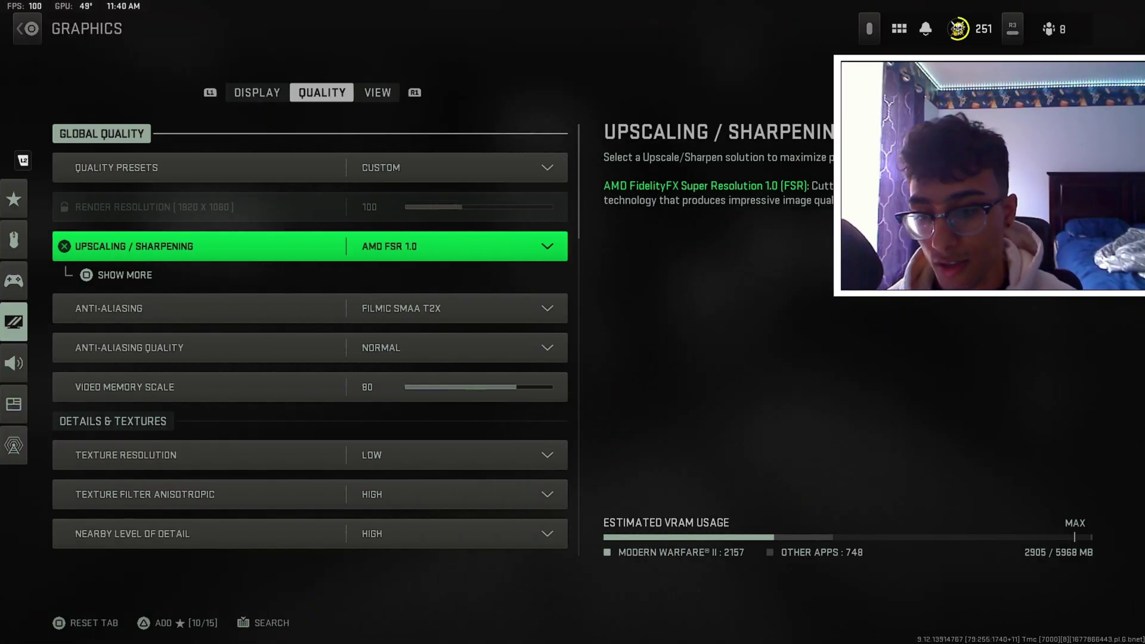
- Change Upscaling / Sharpening from AMD FSR 1.0 to FidelityFX CAS, with CAS Strength 90
{"action": "key", "text": "Up"}
{"action": "key", "text": "Up"}
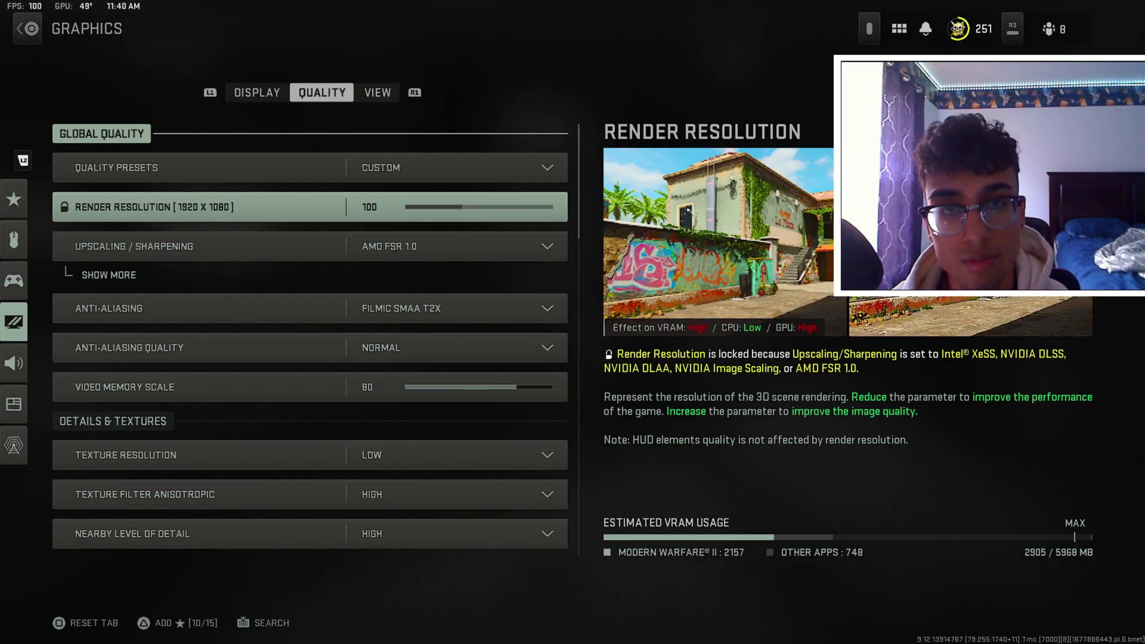
{"action": "key", "text": "Down"}
{"action": "key", "text": "Down"}
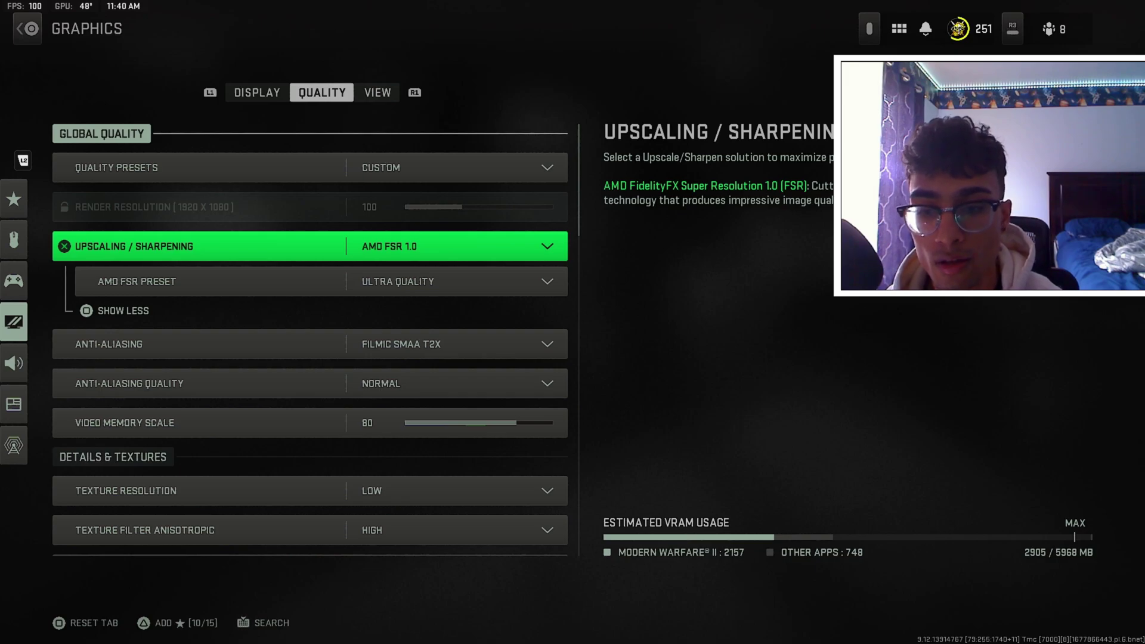
{"action": "key", "text": "Return"}
{"action": "key", "text": "Up"}
{"action": "key", "text": "Up"}
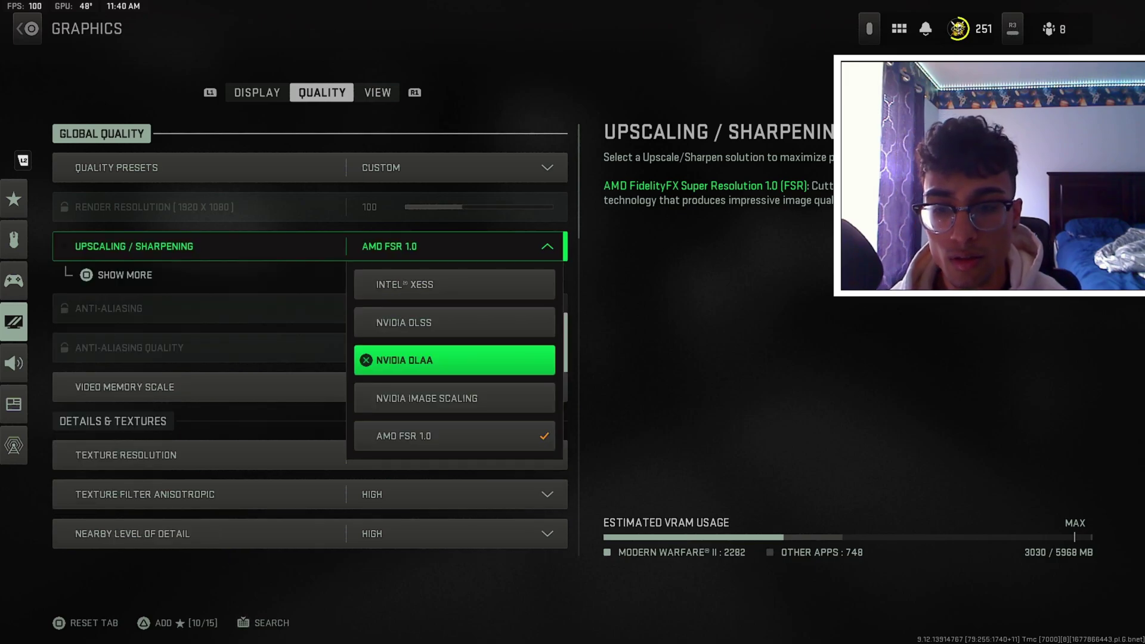
{"action": "key", "text": "Up"}
{"action": "key", "text": "Up"}
{"action": "key", "text": "Down"}
{"action": "key", "text": "Down"}
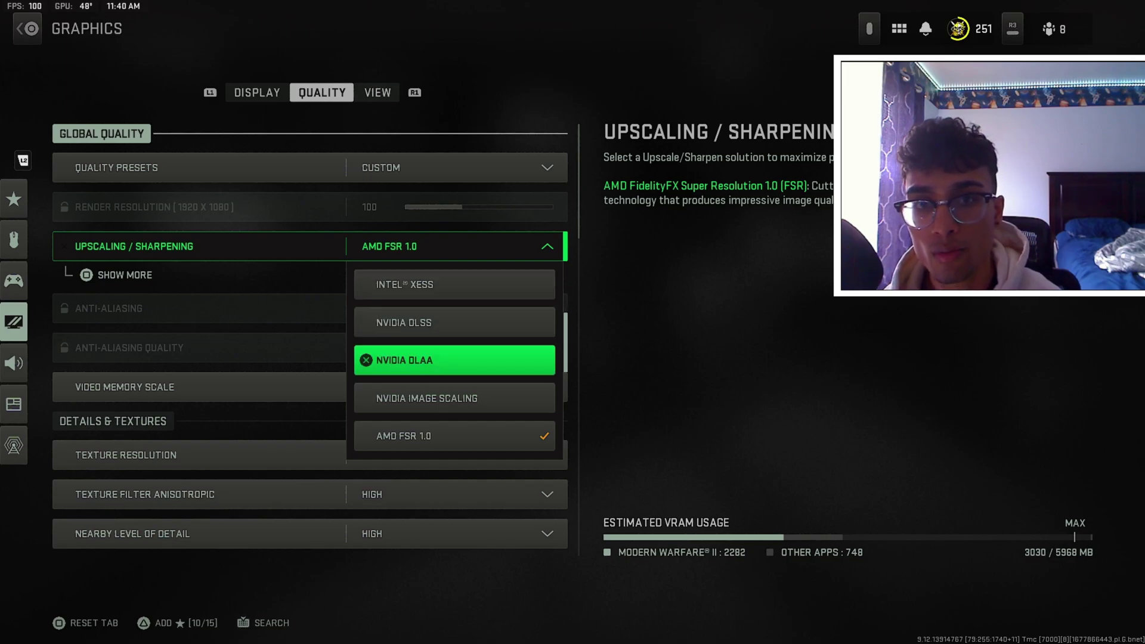
{"action": "key", "text": "Up"}
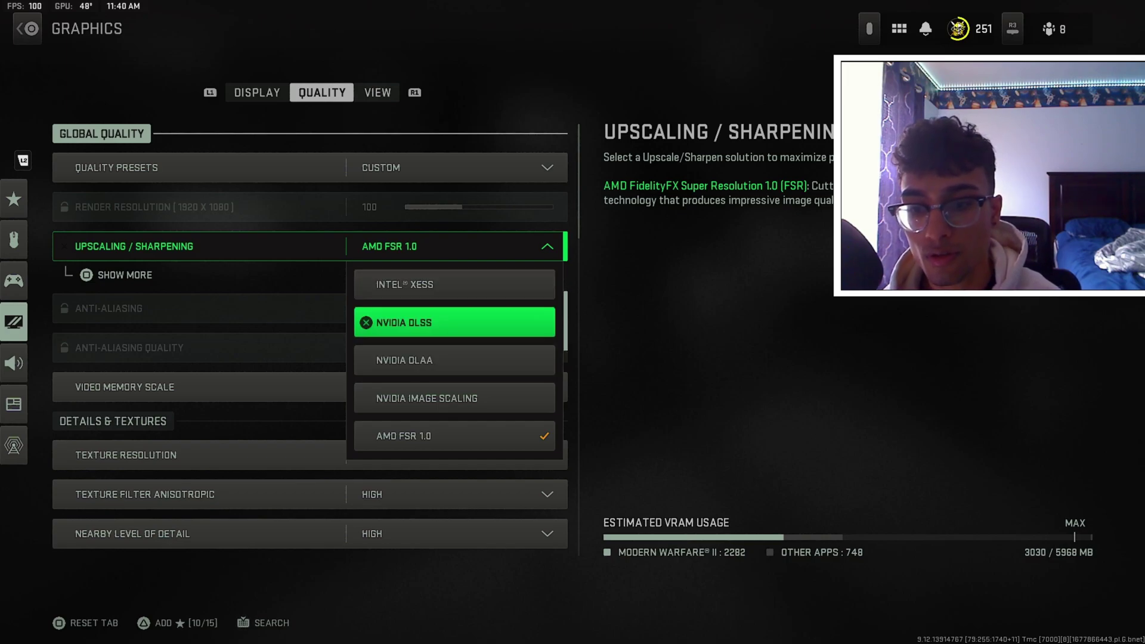
{"action": "key", "text": "Up"}
{"action": "key", "text": "Down"}
{"action": "key", "text": "Down"}
{"action": "key", "text": "Down"}
{"action": "key", "text": "Down"}
{"action": "key", "text": "Down"}
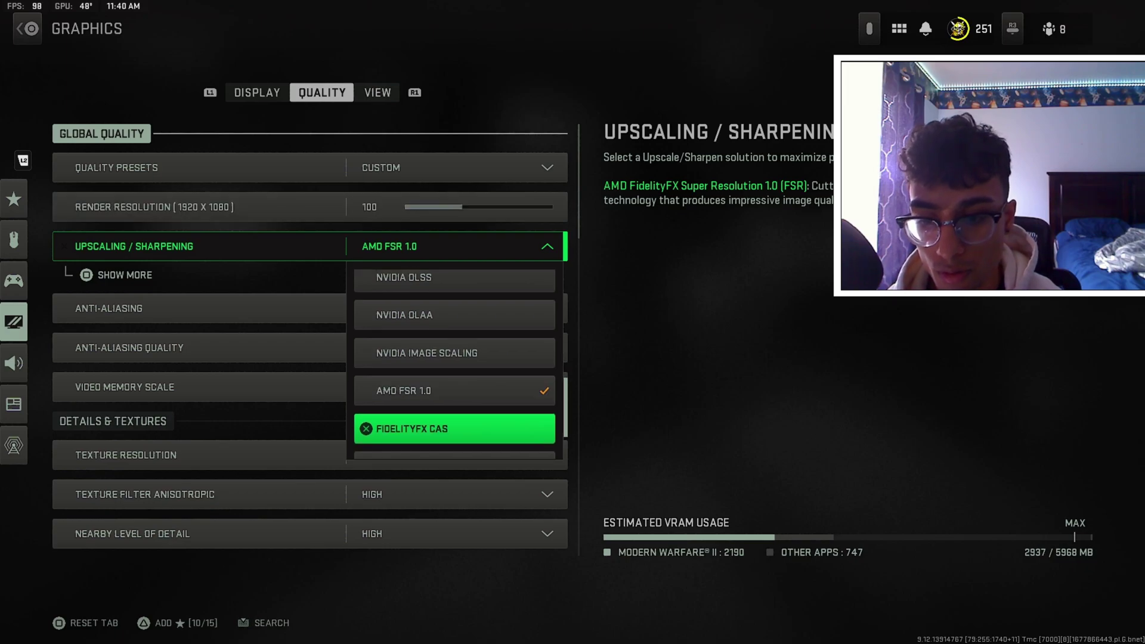
{"action": "key", "text": "Return"}
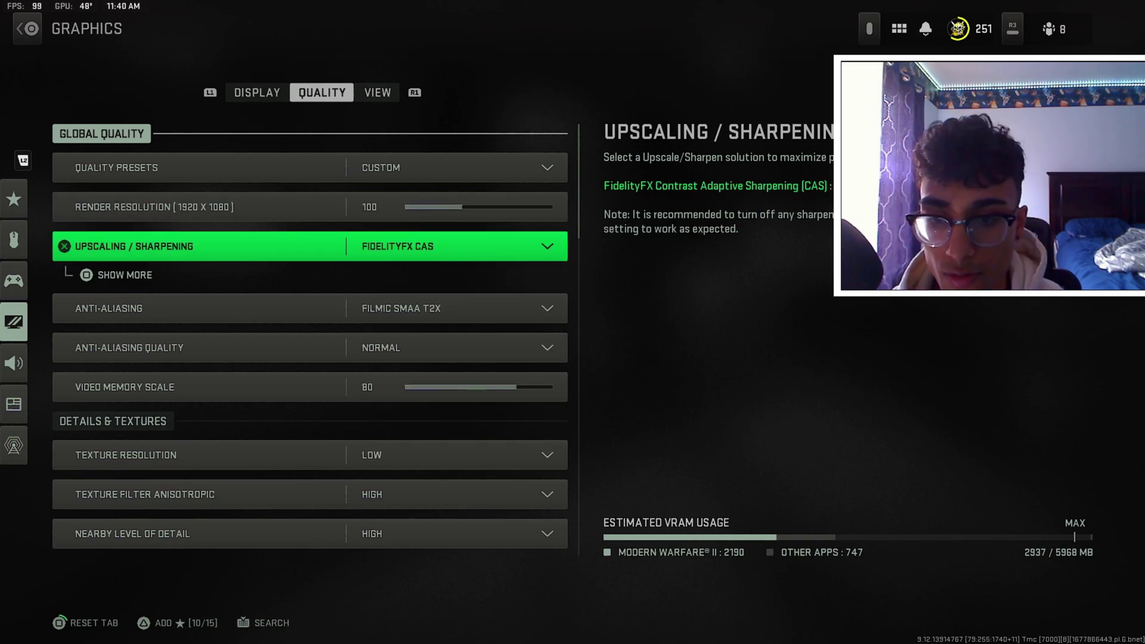
{"action": "key", "text": "Down"}
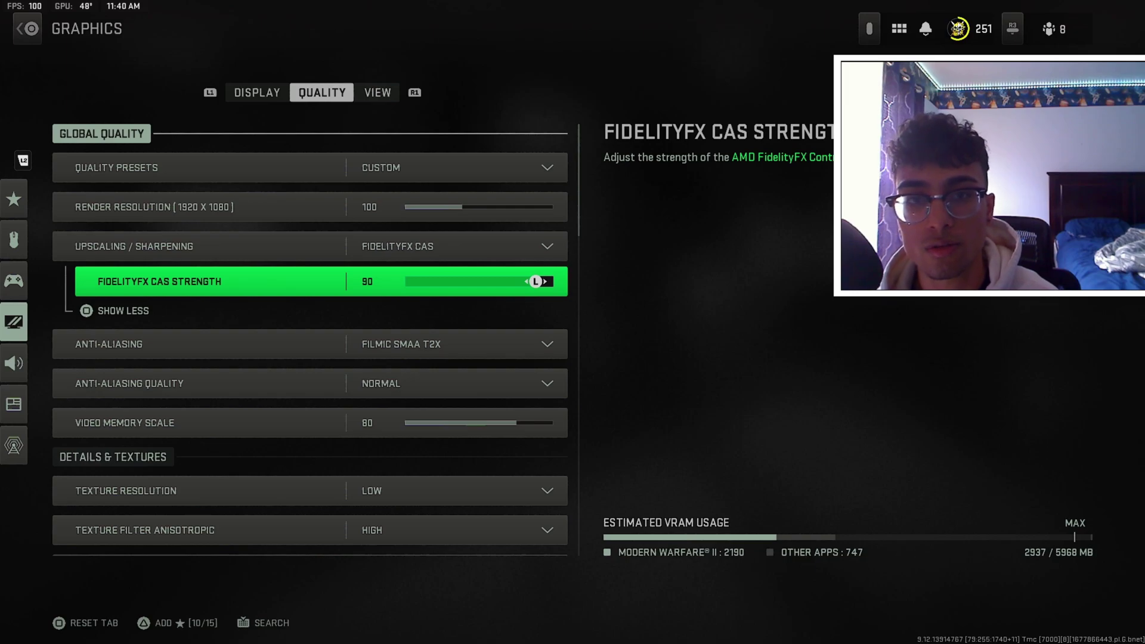
- Switch Upscaling / Sharpening back to AMD FSR 1.0 with the Ultra Quality preset, collapsing its options
{"action": "left_click", "coordinate": [310, 247]}
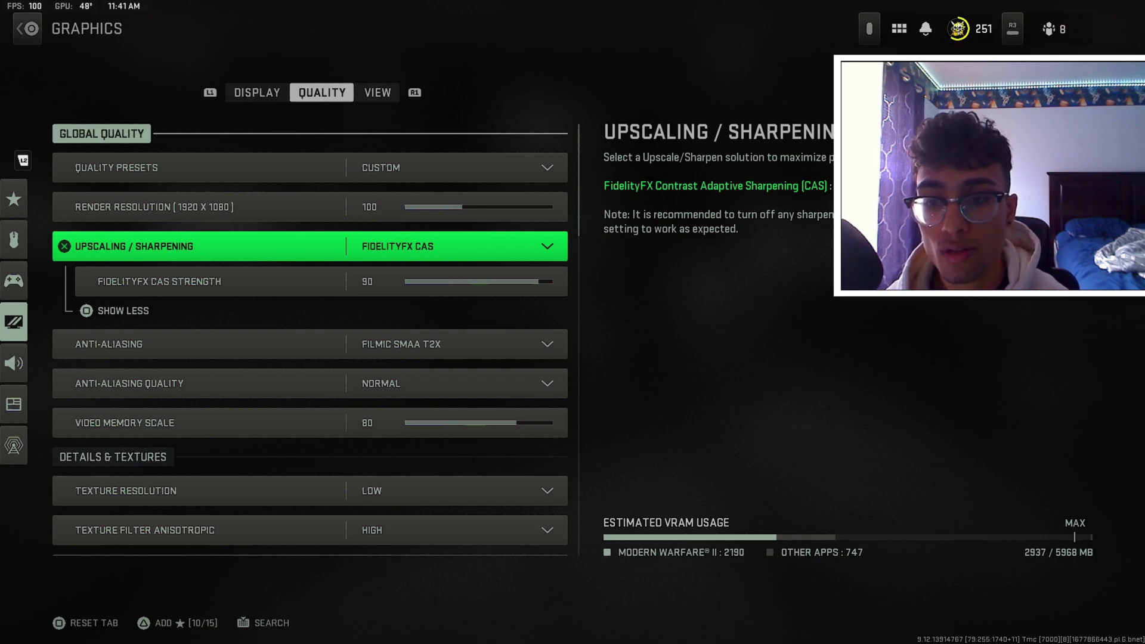
{"action": "key", "text": "Return"}
{"action": "key", "text": "Up"}
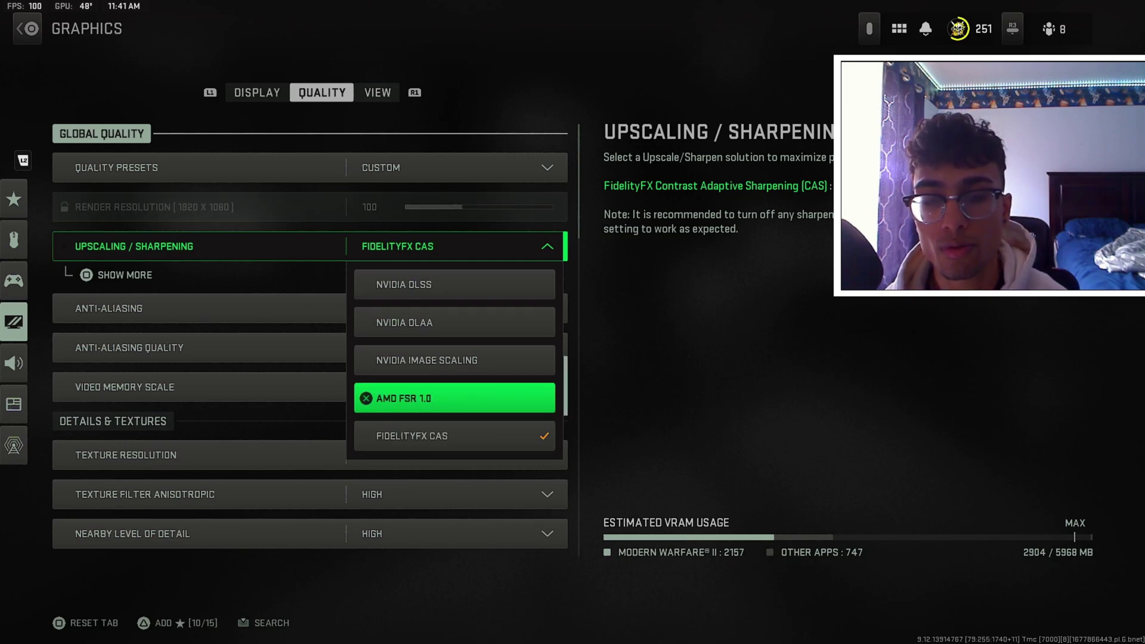
{"action": "key", "text": "Return"}
{"action": "key", "text": "Down"}
{"action": "key", "text": "Return"}
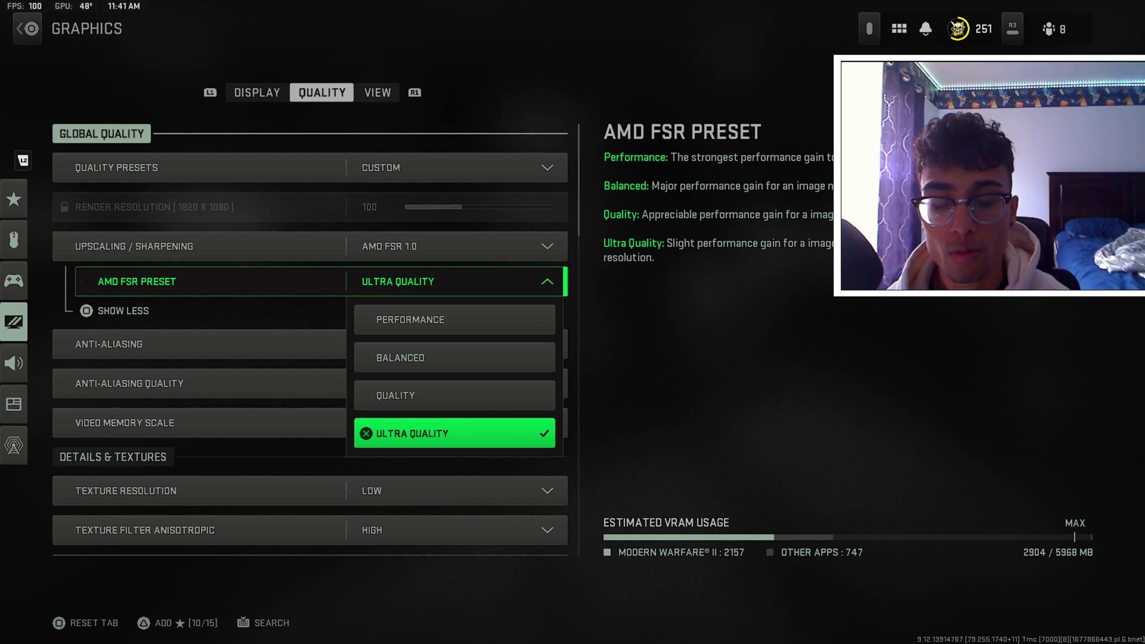
{"action": "key", "text": "Return"}
{"action": "key", "text": "Up"}
{"action": "key", "text": "Down"}
{"action": "key", "text": "Up"}
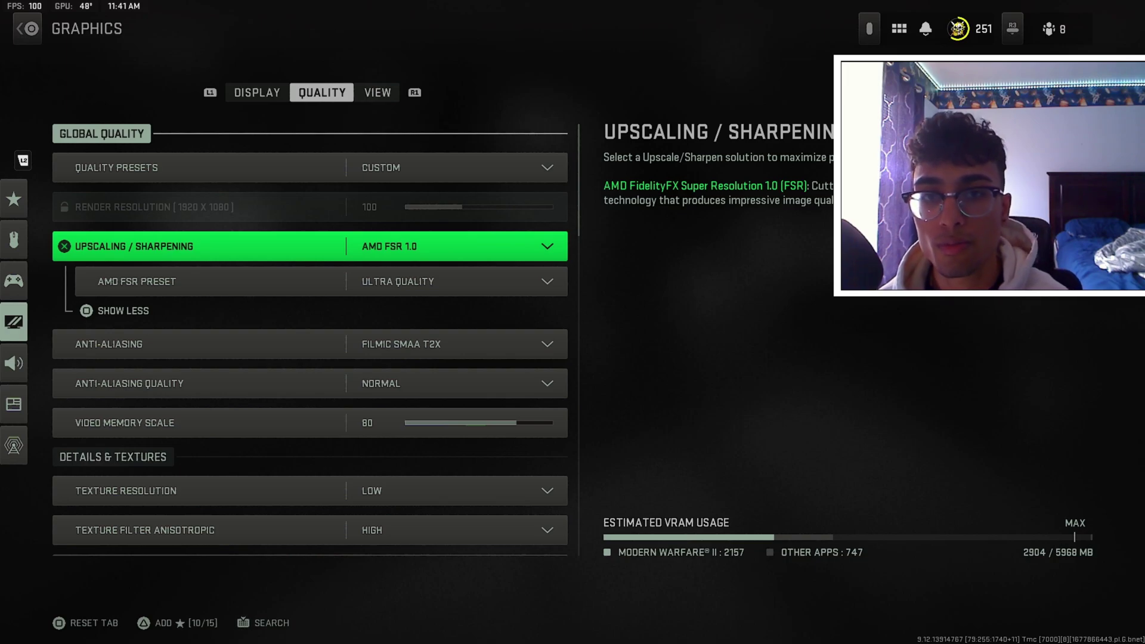
{"action": "key", "text": "f"}
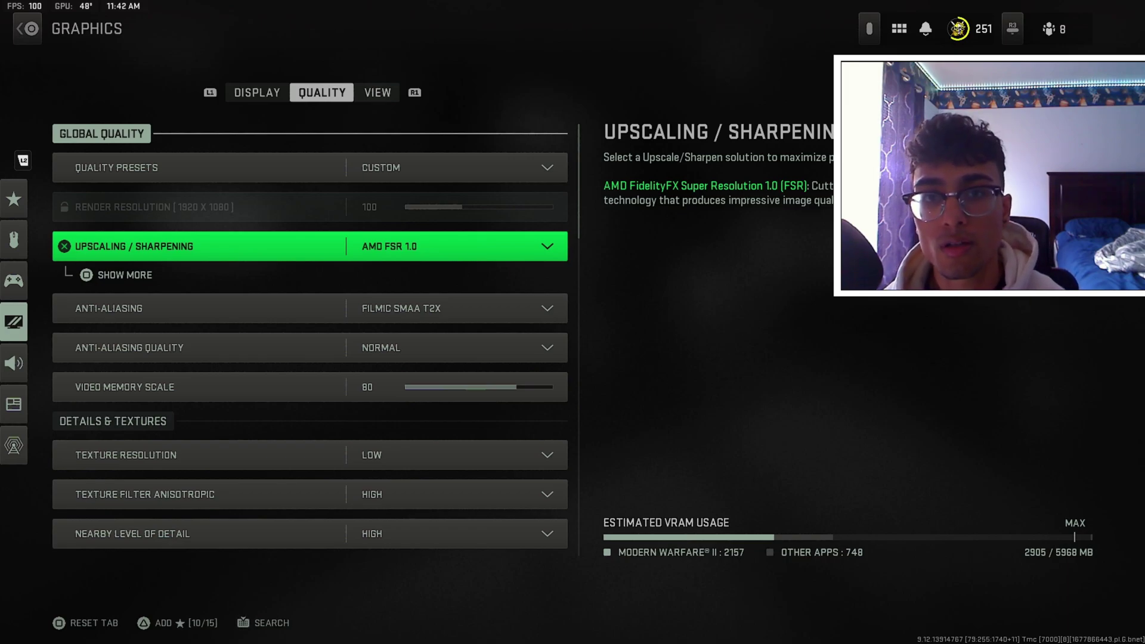
- Keep FILMIC SMAA T2X as the anti-aliasing mode after comparing it with SMAA T2X
{"action": "left_click", "coordinate": [310, 308]}
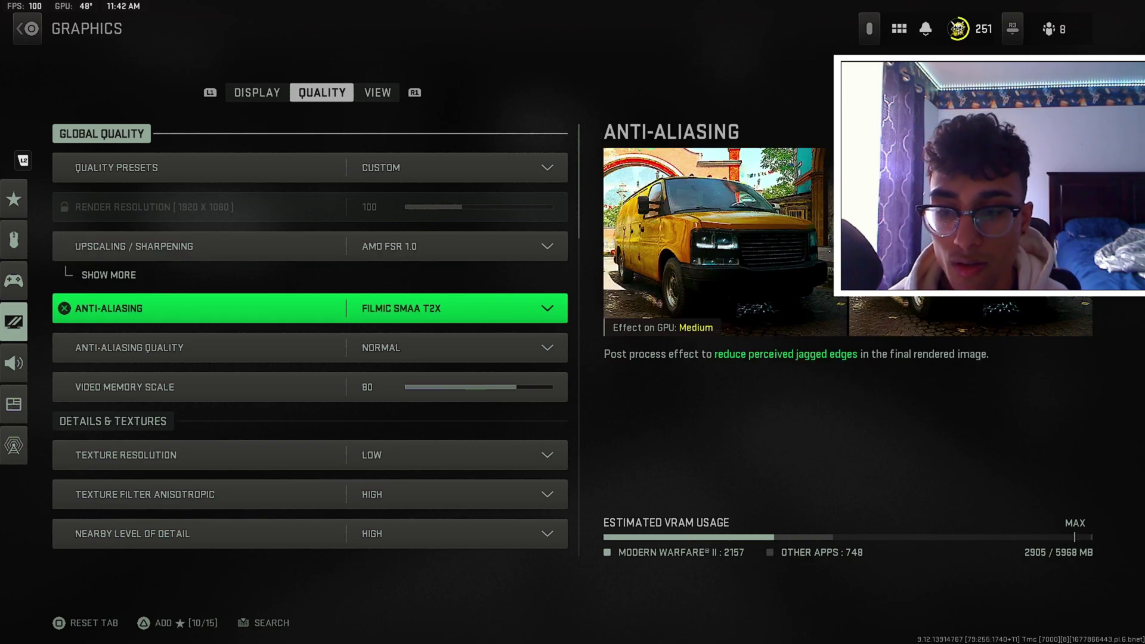
{"action": "key", "text": "Return"}
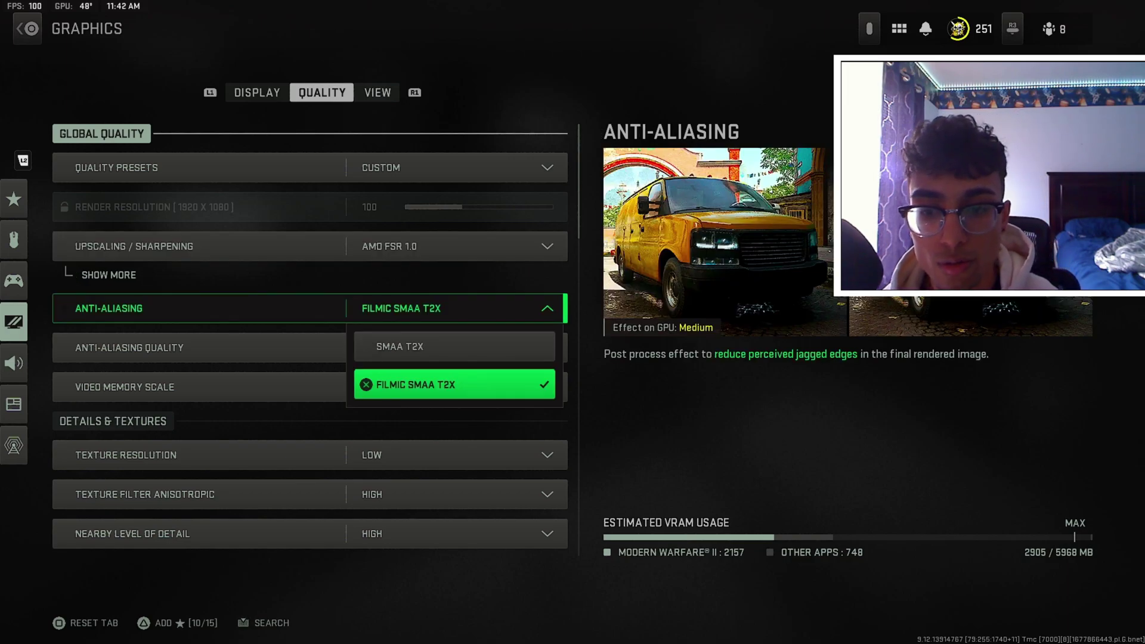
{"action": "key", "text": "Up"}
{"action": "key", "text": "Down"}
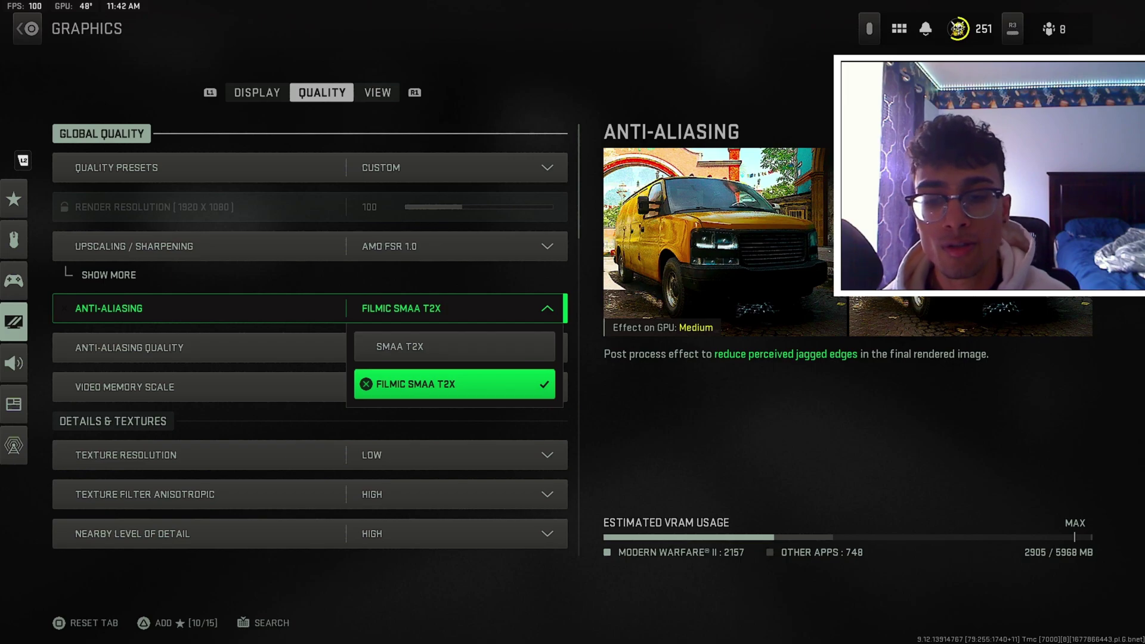
{"action": "key", "text": "Up"}
{"action": "key", "text": "Down"}
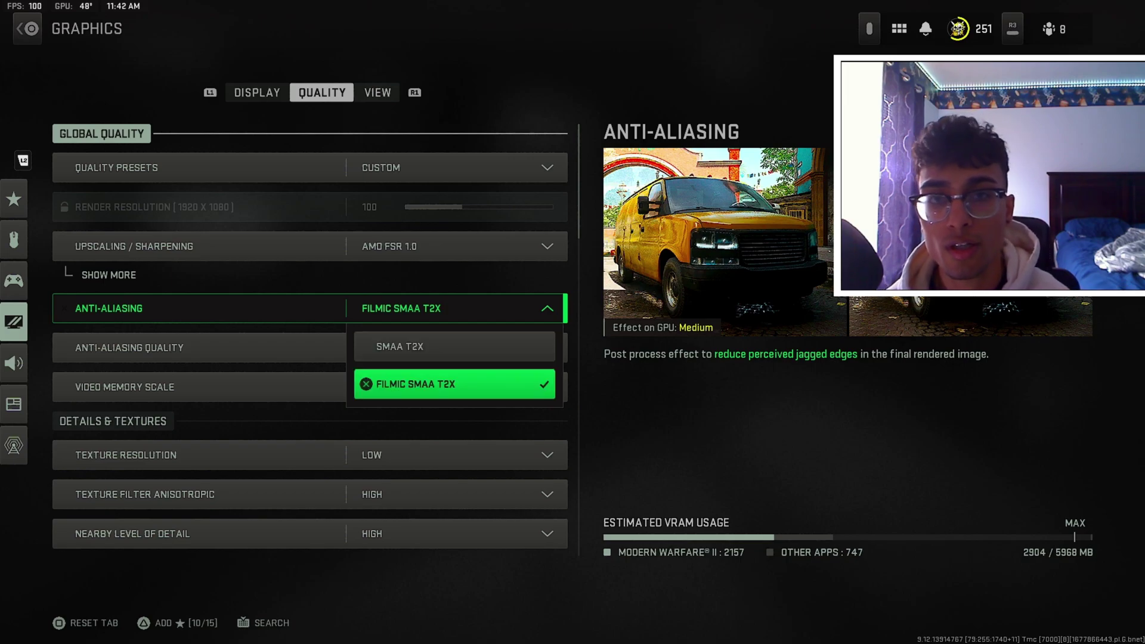
{"action": "key", "text": "Return"}
- Keep the anti-aliasing quality at Normal
{"action": "key", "text": "Down"}
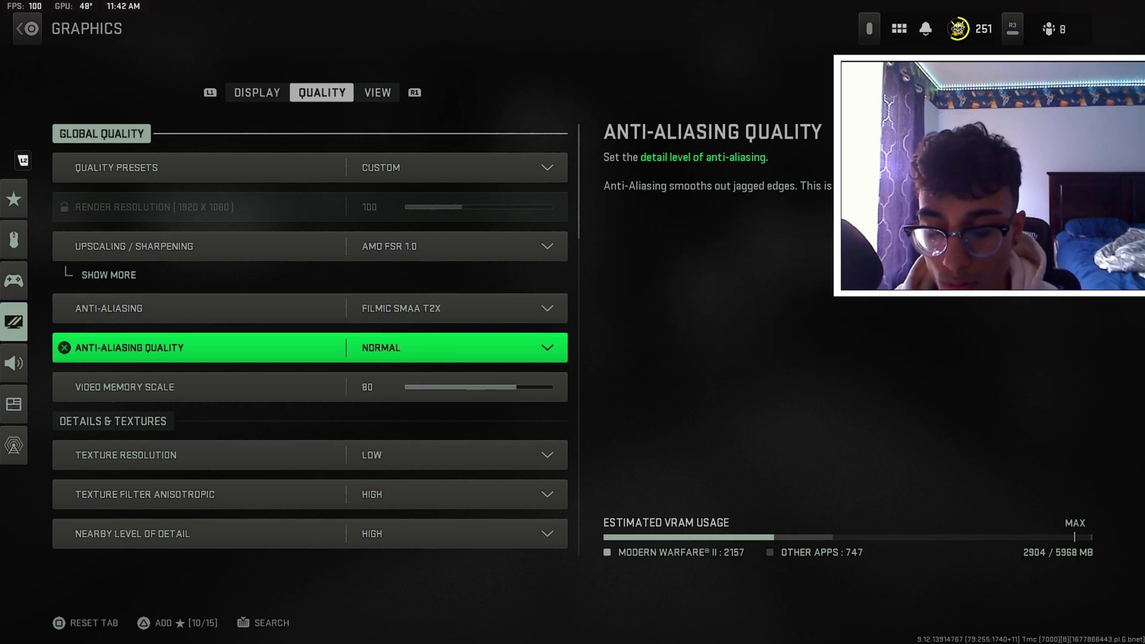
{"action": "key", "text": "Return"}
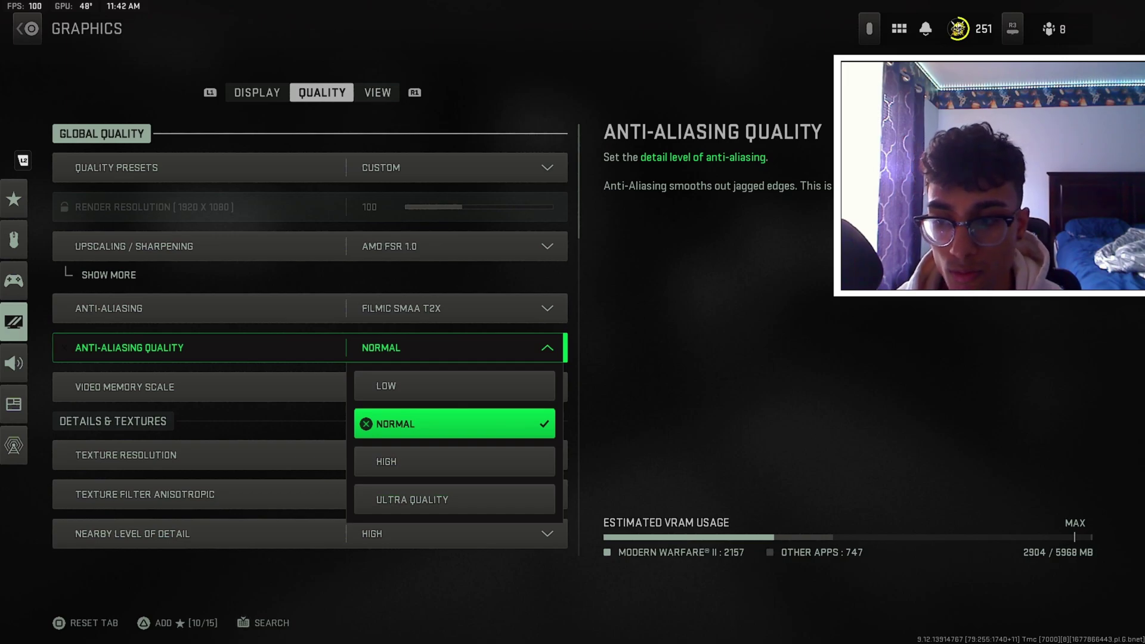
{"action": "key", "text": "Down"}
{"action": "key", "text": "Down"}
{"action": "key", "text": "Up"}
{"action": "key", "text": "Up"}
{"action": "key", "text": "Down"}
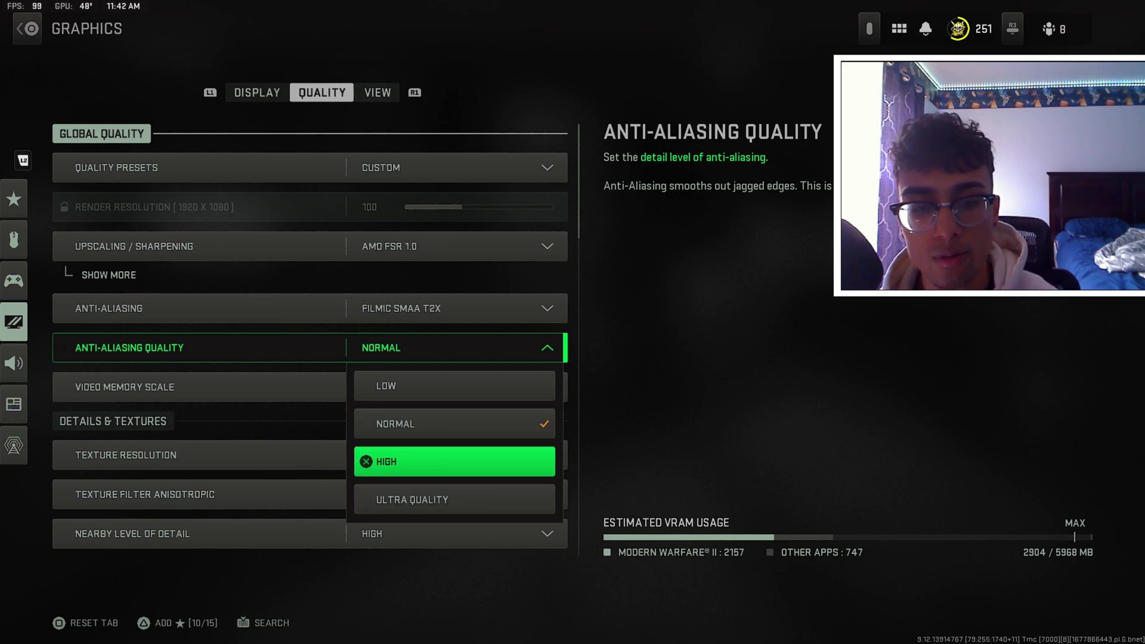
{"action": "key", "text": "Down"}
{"action": "key", "text": "Up"}
{"action": "key", "text": "Up"}
{"action": "key", "text": "Return"}
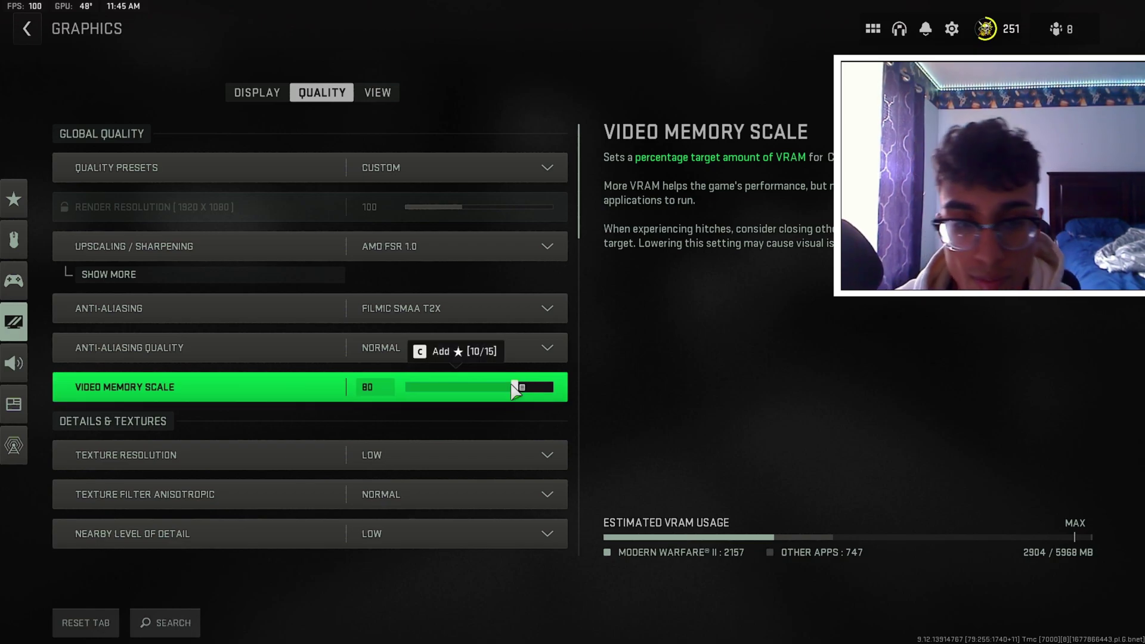
{"action": "key", "text": "Down"}
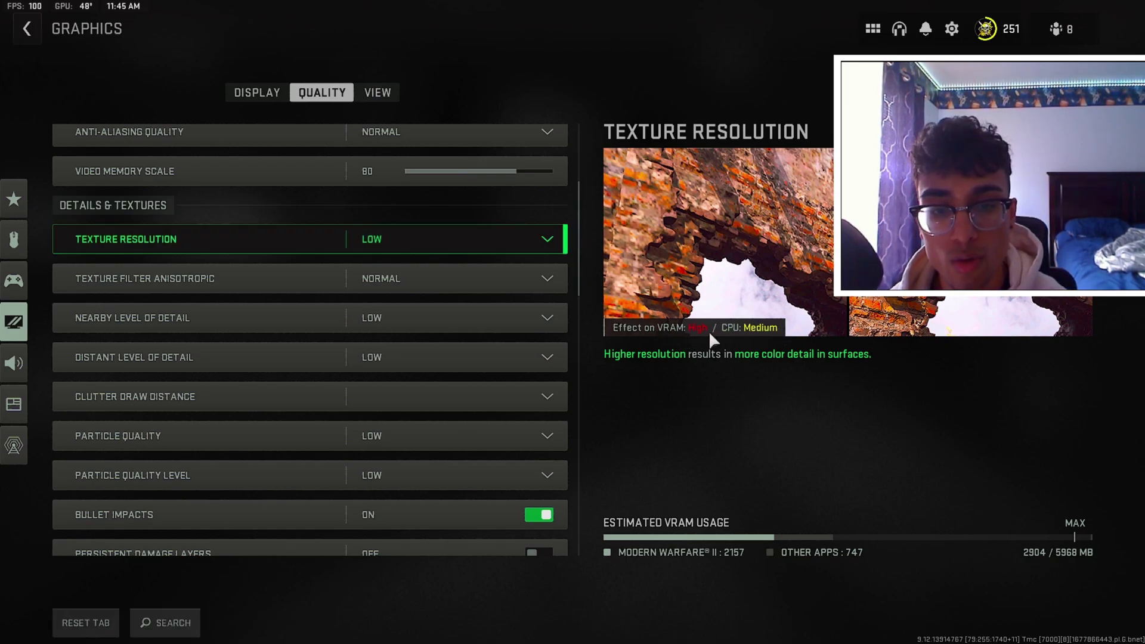
{"action": "left_click", "coordinate": [459, 230]}
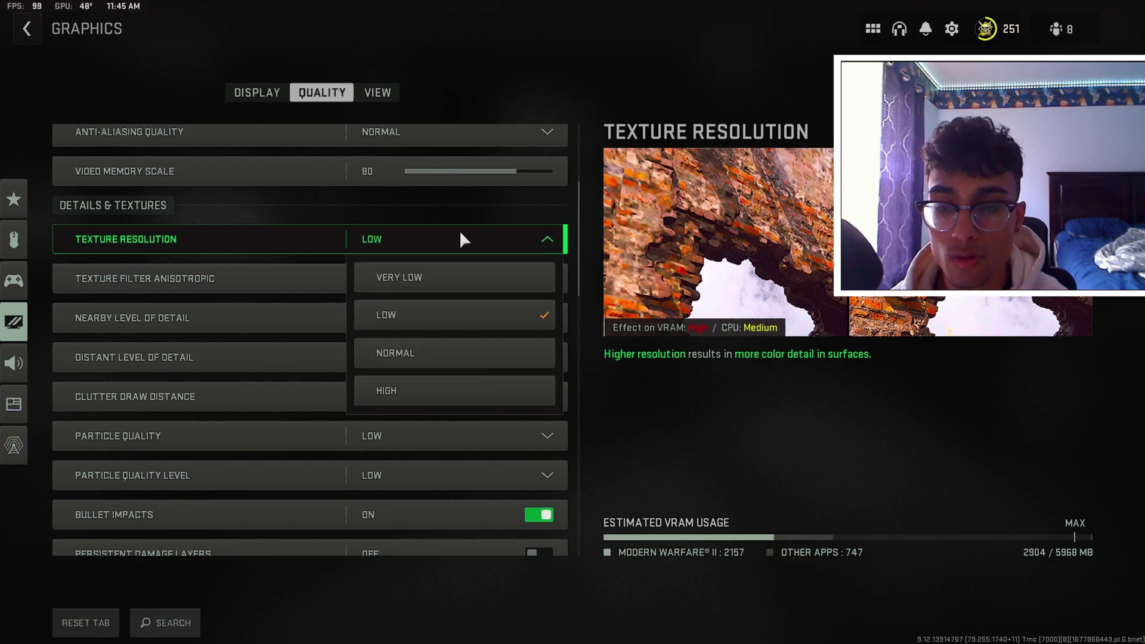
{"action": "left_click", "coordinate": [471, 239]}
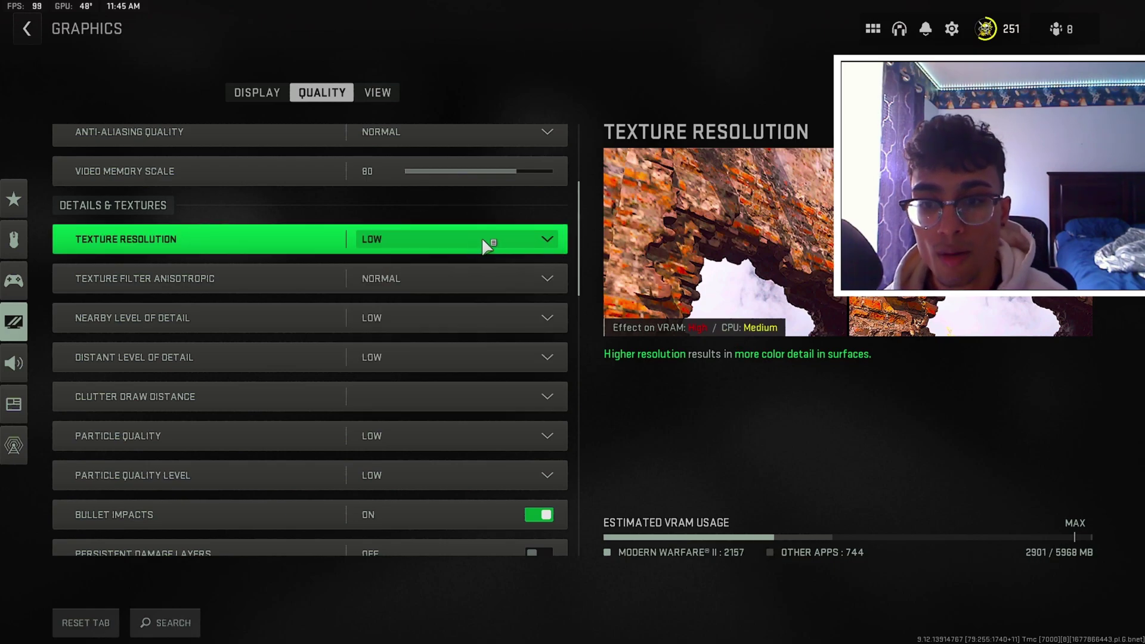
{"action": "left_click", "coordinate": [479, 246]}
{"action": "left_click", "coordinate": [492, 246]}
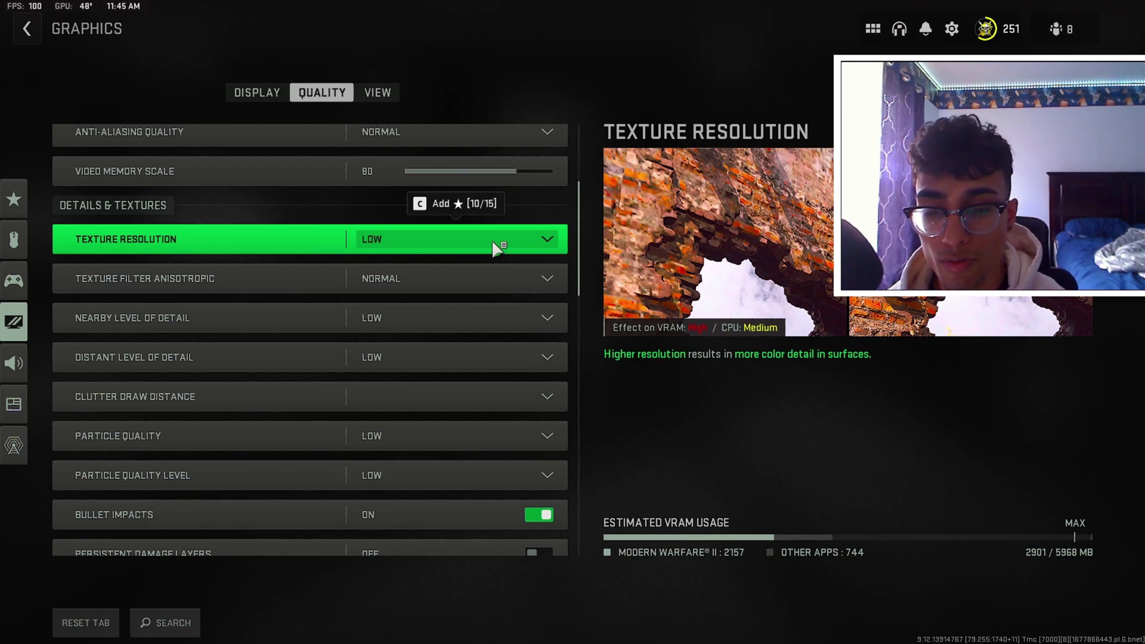
{"action": "key", "text": "Down"}
{"action": "key", "text": "Up"}
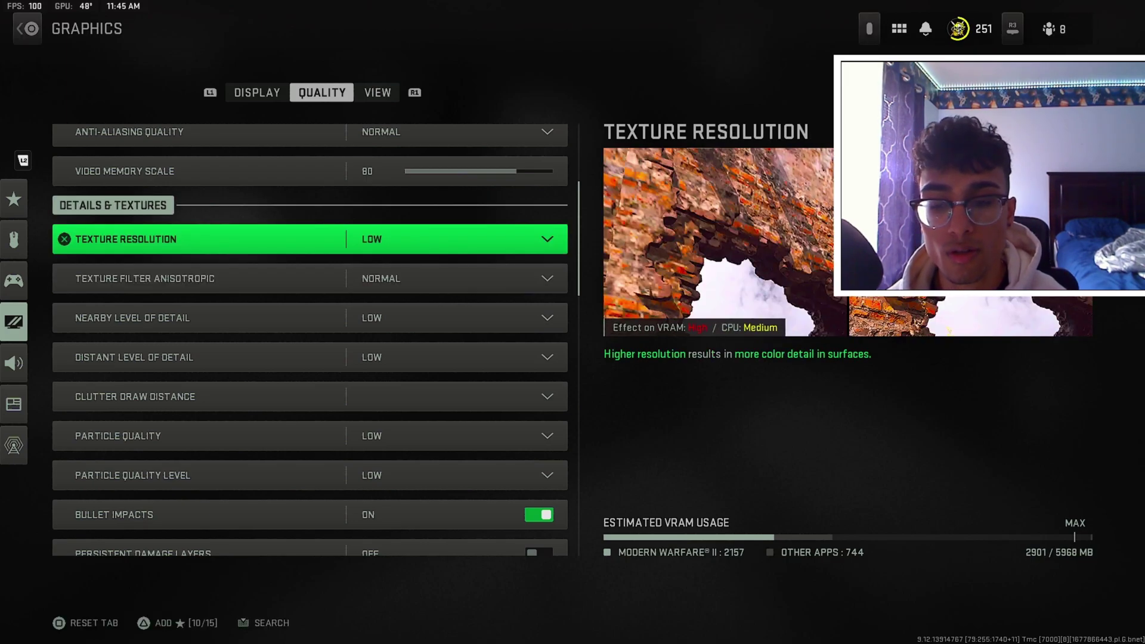
{"action": "key", "text": "Down"}
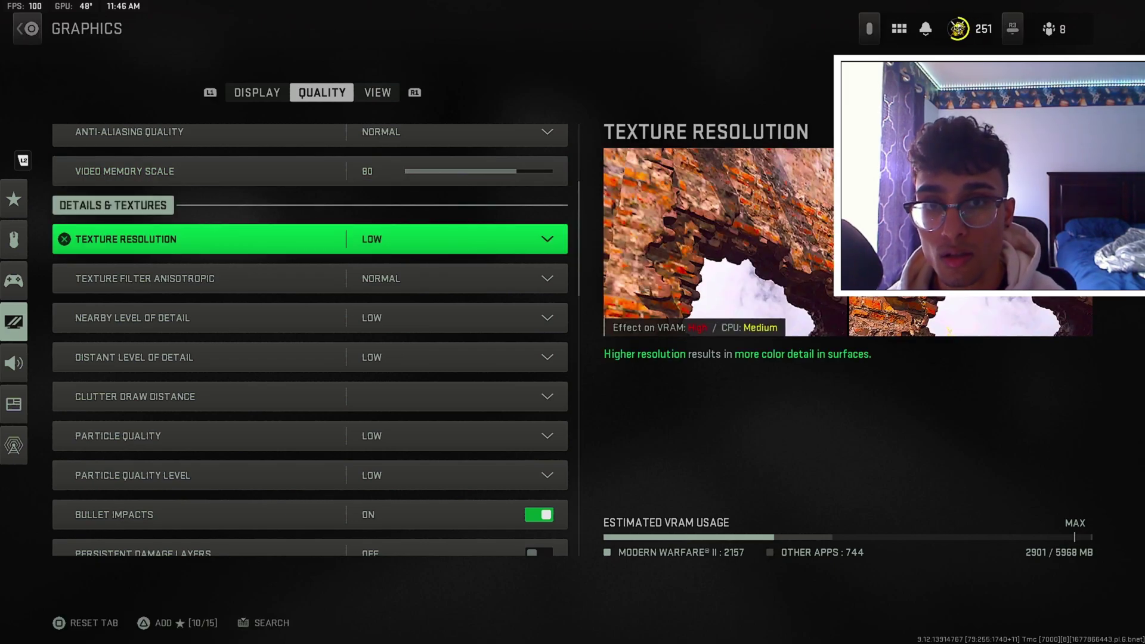
{"action": "key", "text": "Down"}
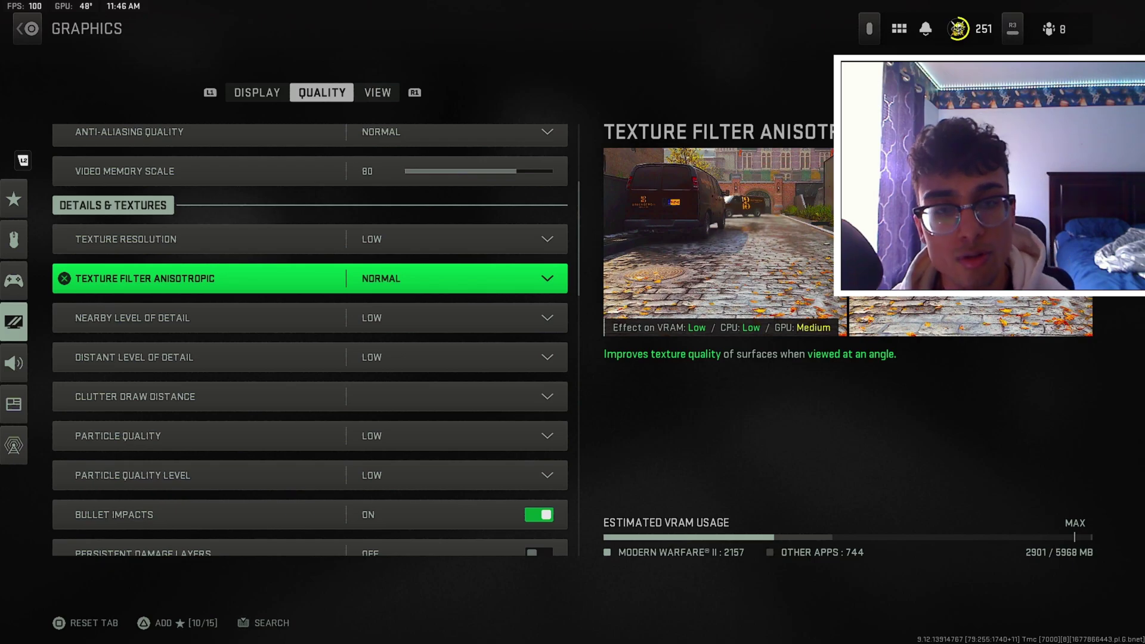
{"action": "key", "text": "Return"}
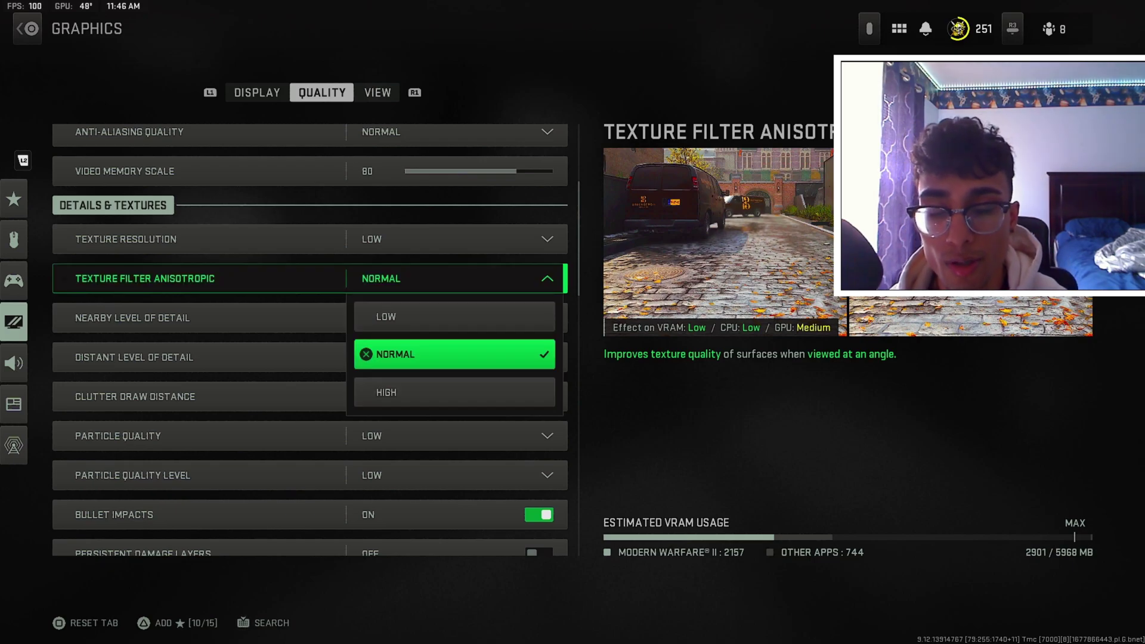
{"action": "key", "text": "Escape"}
{"action": "key", "text": "Down"}
{"action": "key", "text": "Up"}
{"action": "key", "text": "Return"}
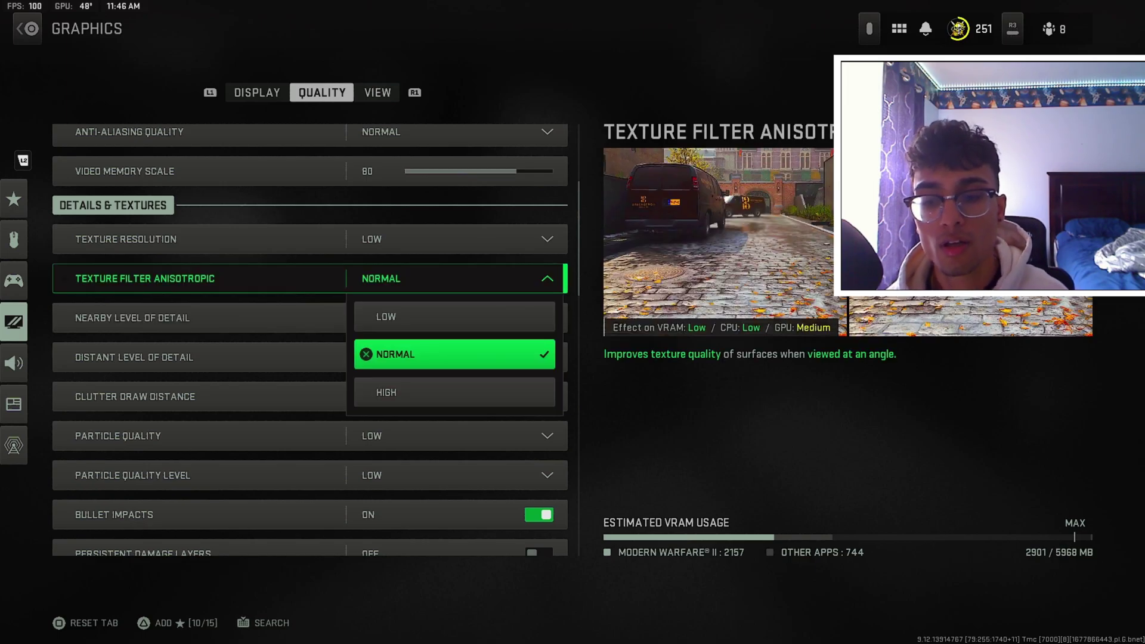
{"action": "key", "text": "Up"}
{"action": "key", "text": "Down"}
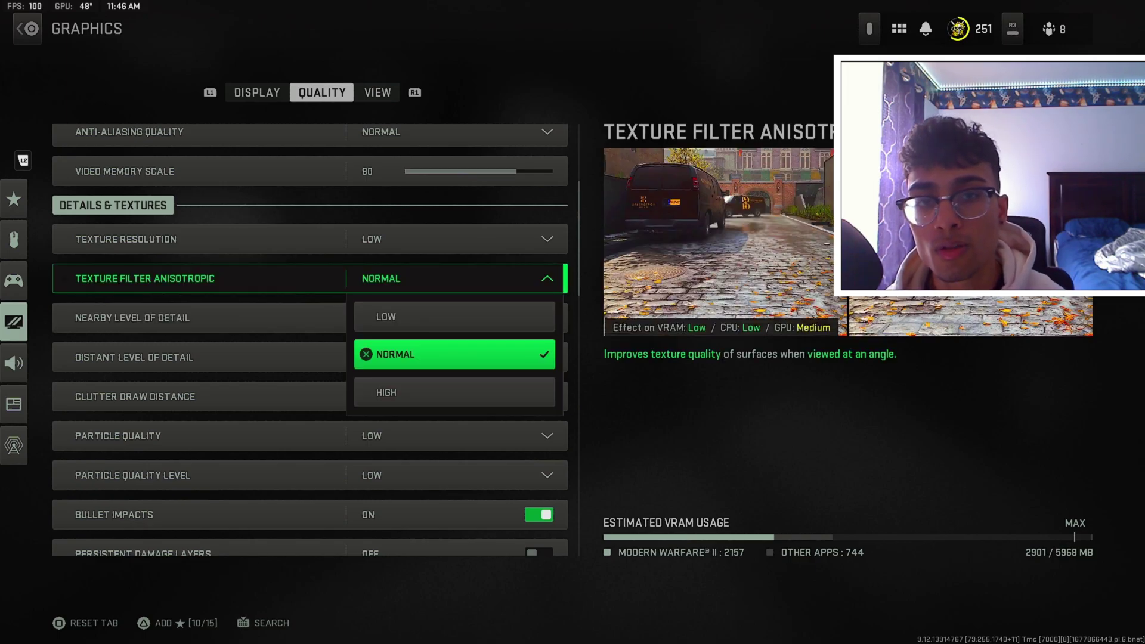
{"action": "key", "text": "Return"}
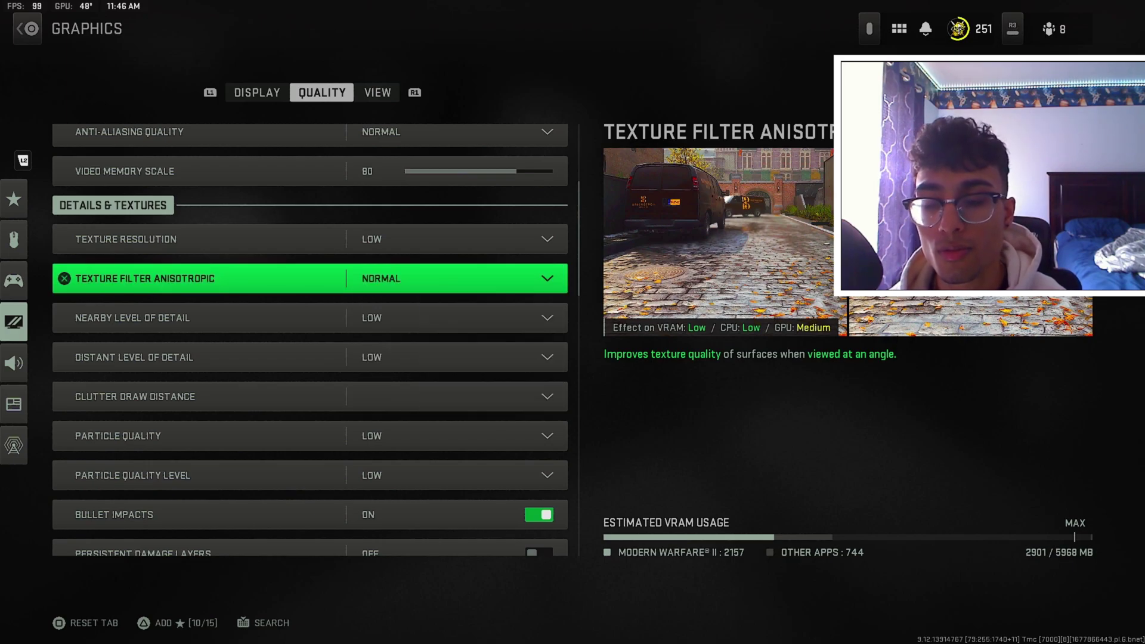
{"action": "key", "text": "Down"}
{"action": "key", "text": "Down"}
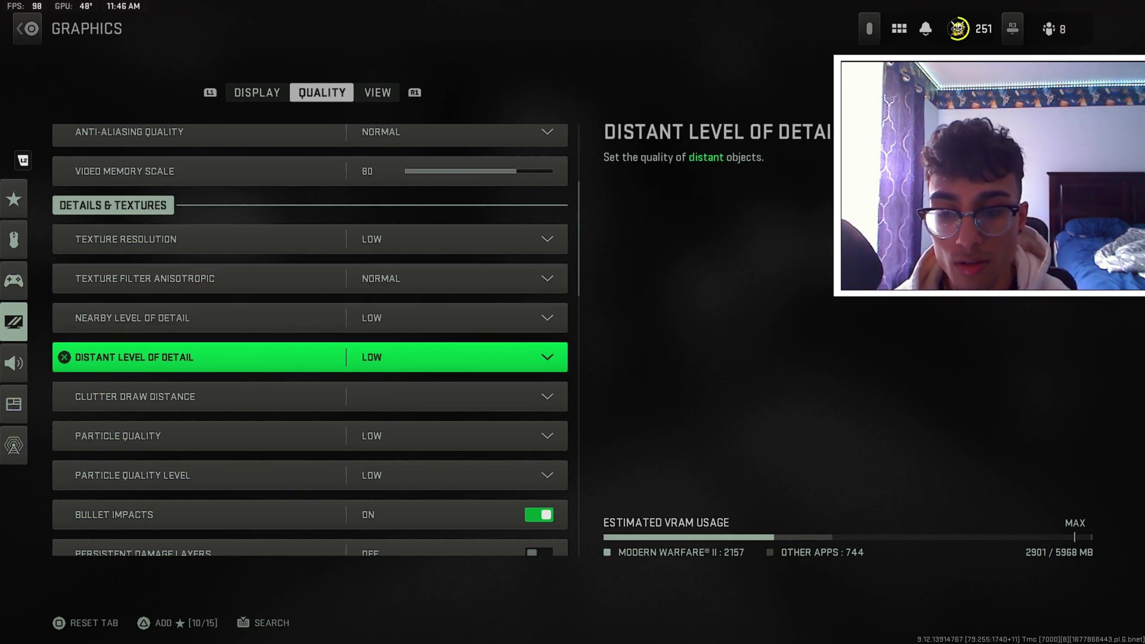
{"action": "key", "text": "Up"}
{"action": "key", "text": "Down"}
{"action": "key", "text": "Up"}
{"action": "key", "text": "Down"}
{"action": "key", "text": "Up"}
{"action": "key", "text": "Down"}
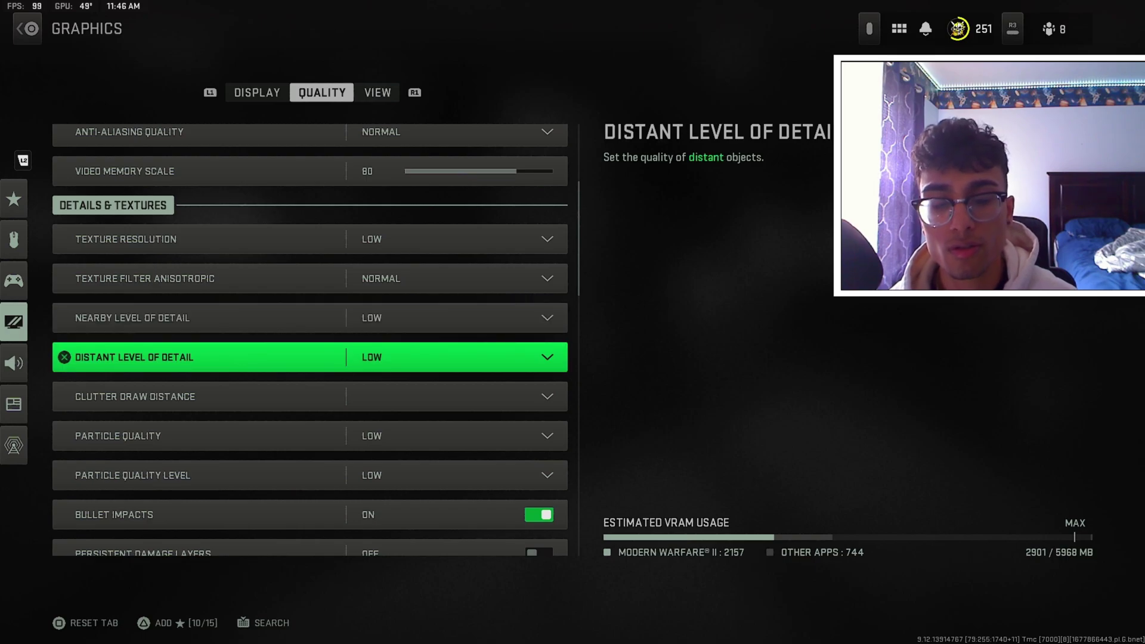
{"action": "key", "text": "Up"}
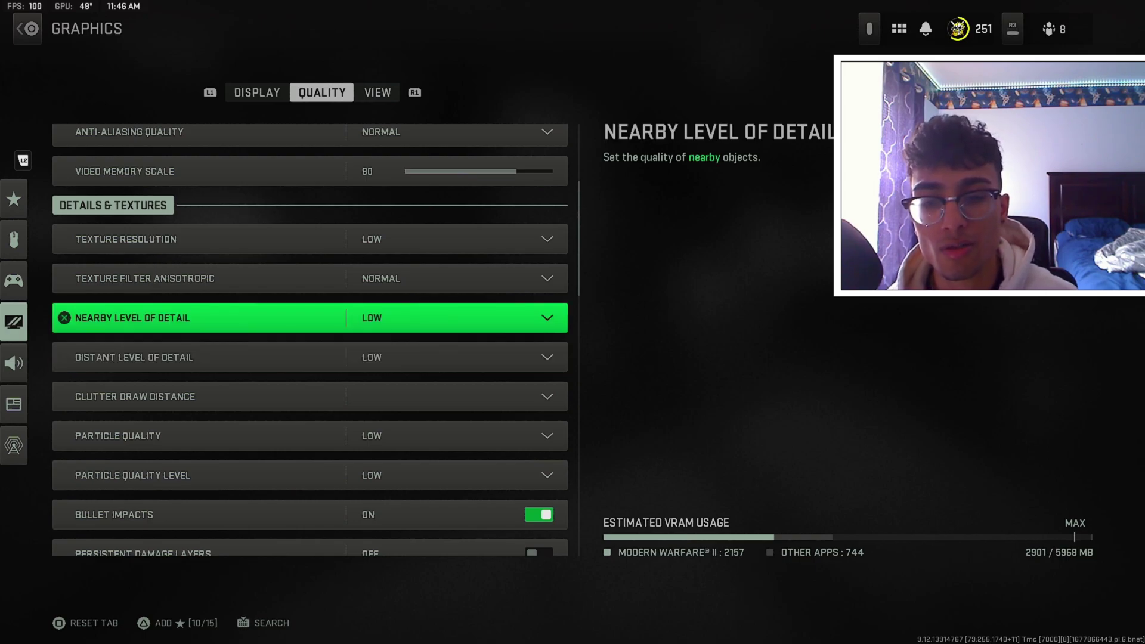
{"action": "key", "text": "Return"}
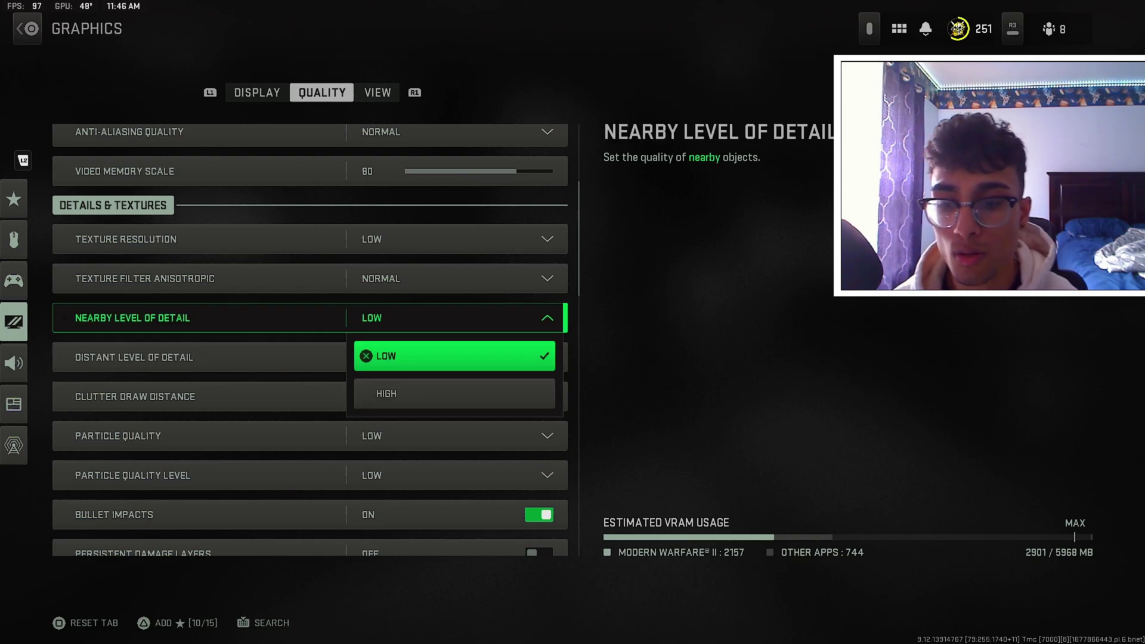
{"action": "key", "text": "Down"}
{"action": "key", "text": "Escape"}
{"action": "key", "text": "Down"}
{"action": "key", "text": "Up"}
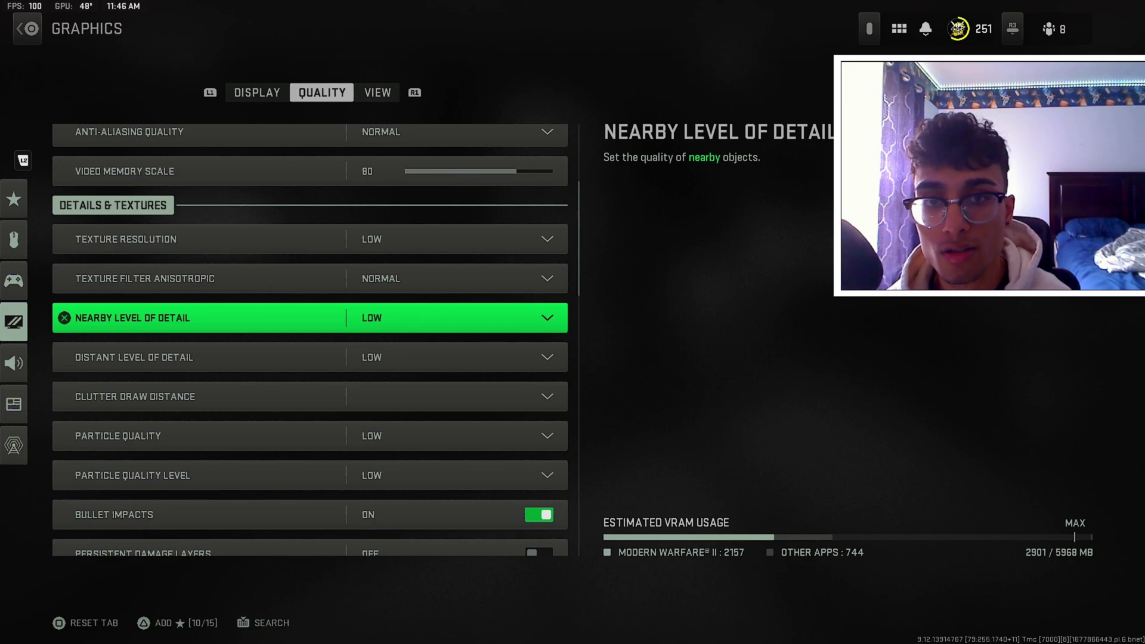
{"action": "key", "text": "Down"}
{"action": "key", "text": "Up"}
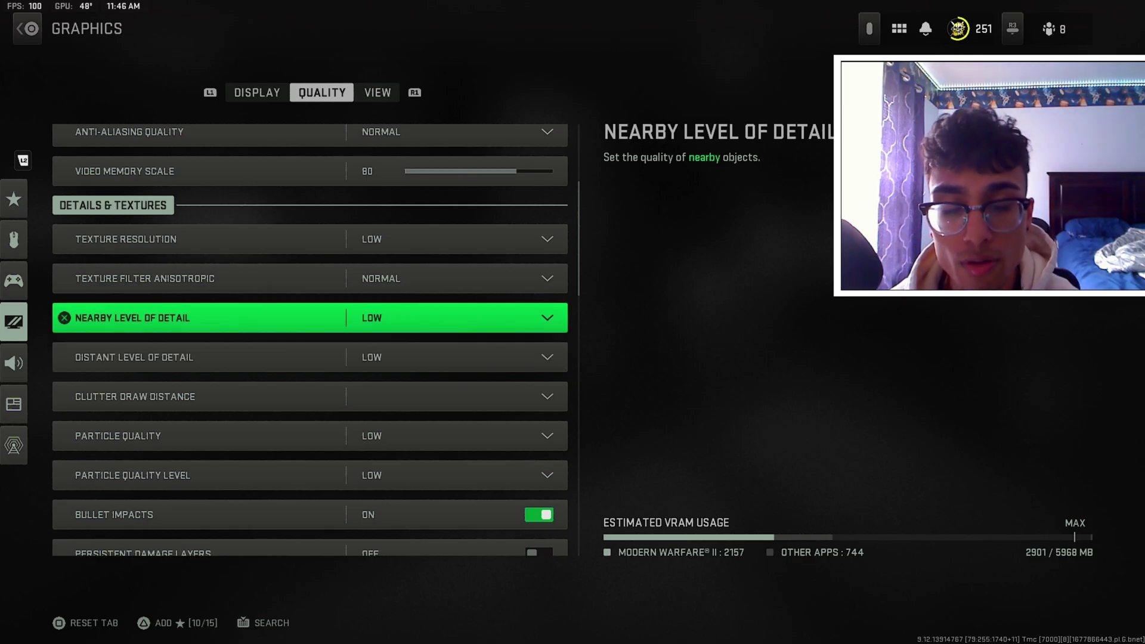
{"action": "key", "text": "Down"}
{"action": "key", "text": "Up"}
{"action": "key", "text": "Down"}
{"action": "key", "text": "Up"}
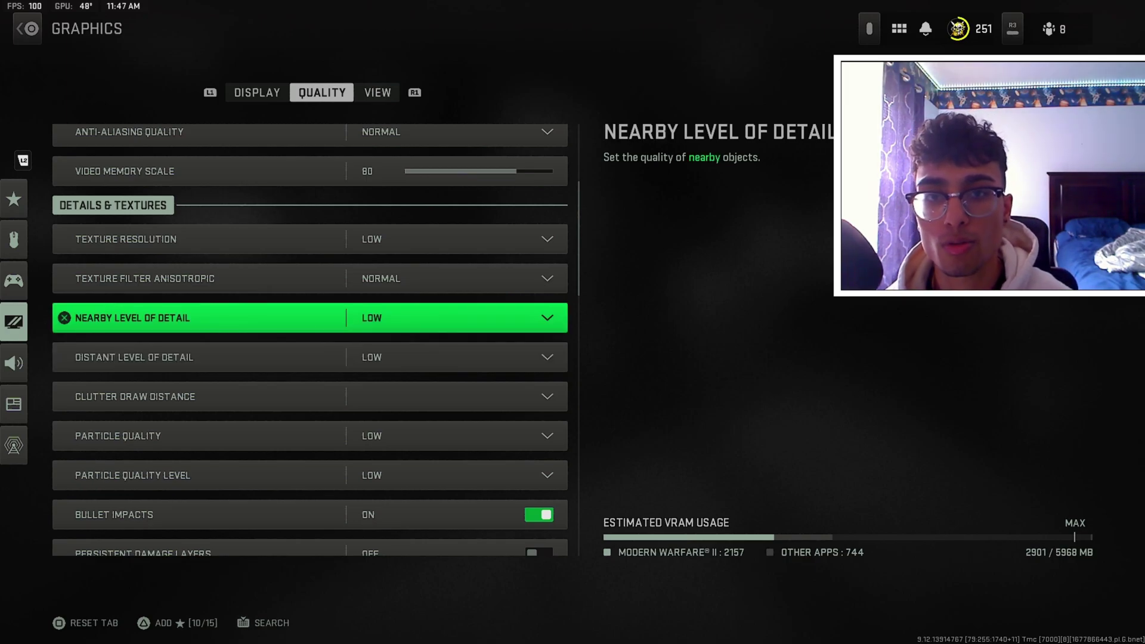
{"action": "key", "text": "Down"}
{"action": "key", "text": "Down"}
{"action": "key", "text": "Down"}
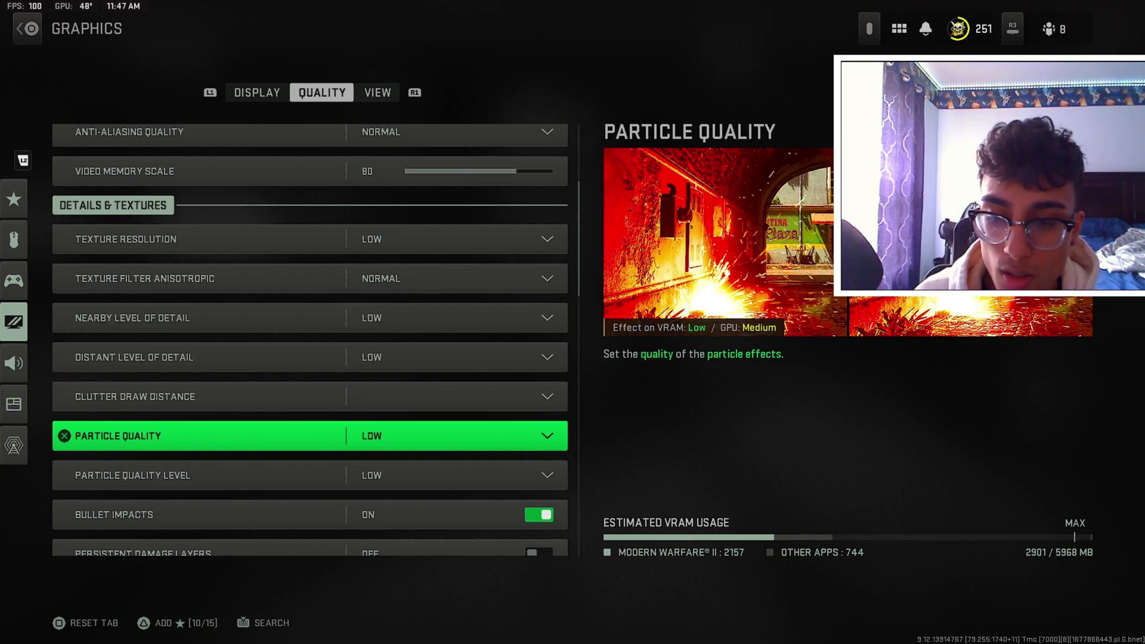
{"action": "key", "text": "Down"}
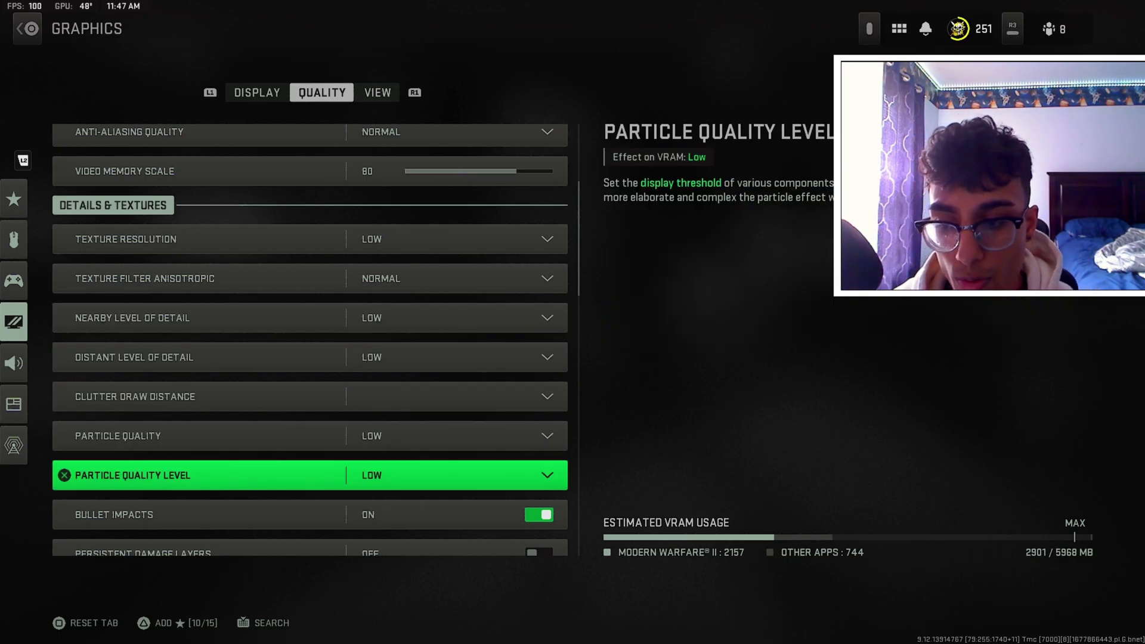
{"action": "key", "text": "Up"}
{"action": "key", "text": "Down"}
{"action": "key", "text": "Up"}
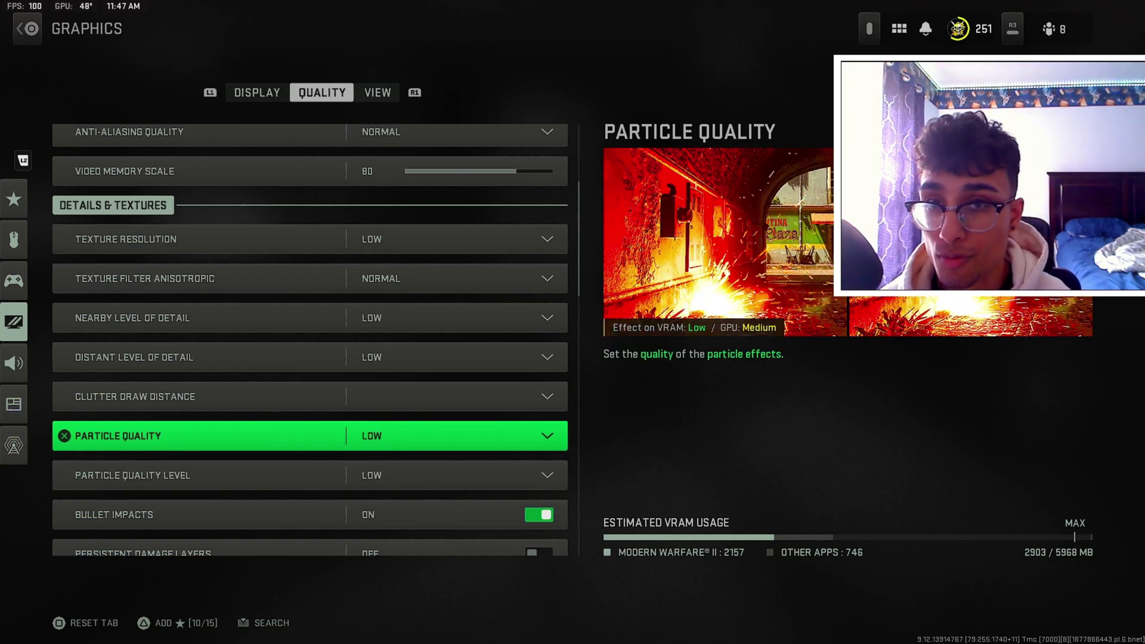
{"action": "key", "text": "Down"}
{"action": "key", "text": "Up"}
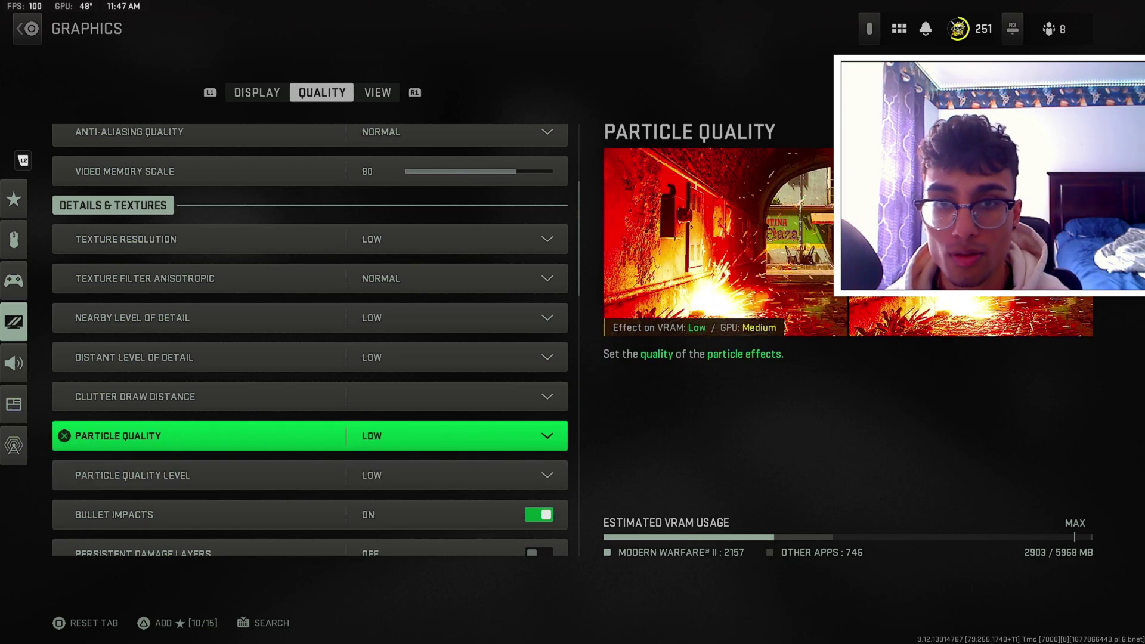
{"action": "key", "text": "Down"}
{"action": "key", "text": "Down"}
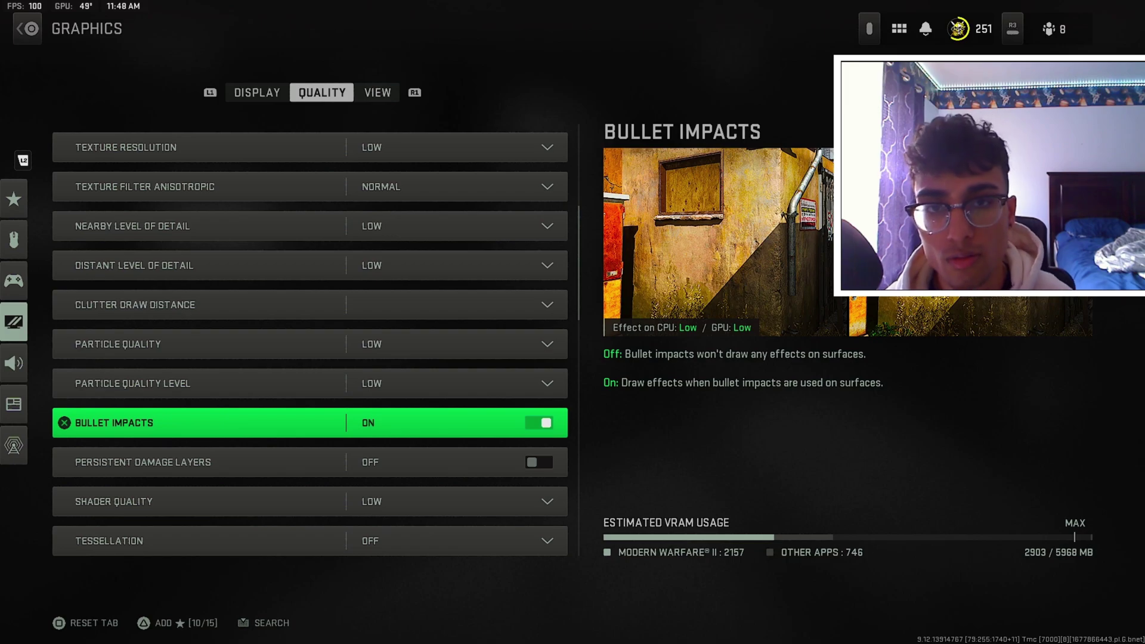
{"action": "key", "text": "Down"}
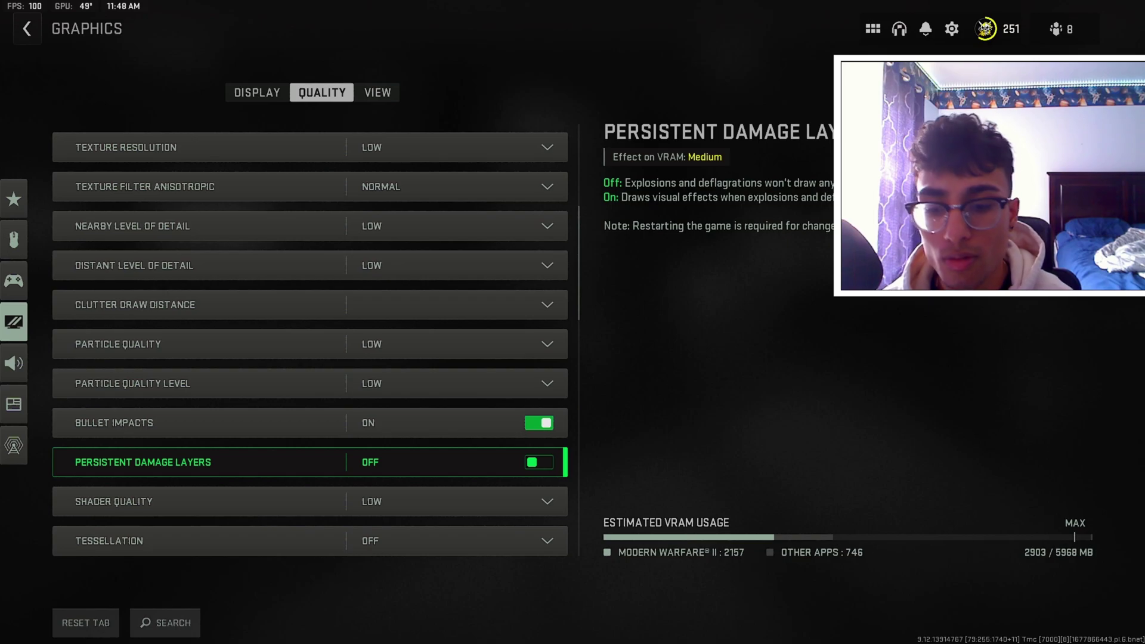
{"action": "scroll", "coordinate": [518, 453], "scroll_direction": "down", "scroll_amount": 1}
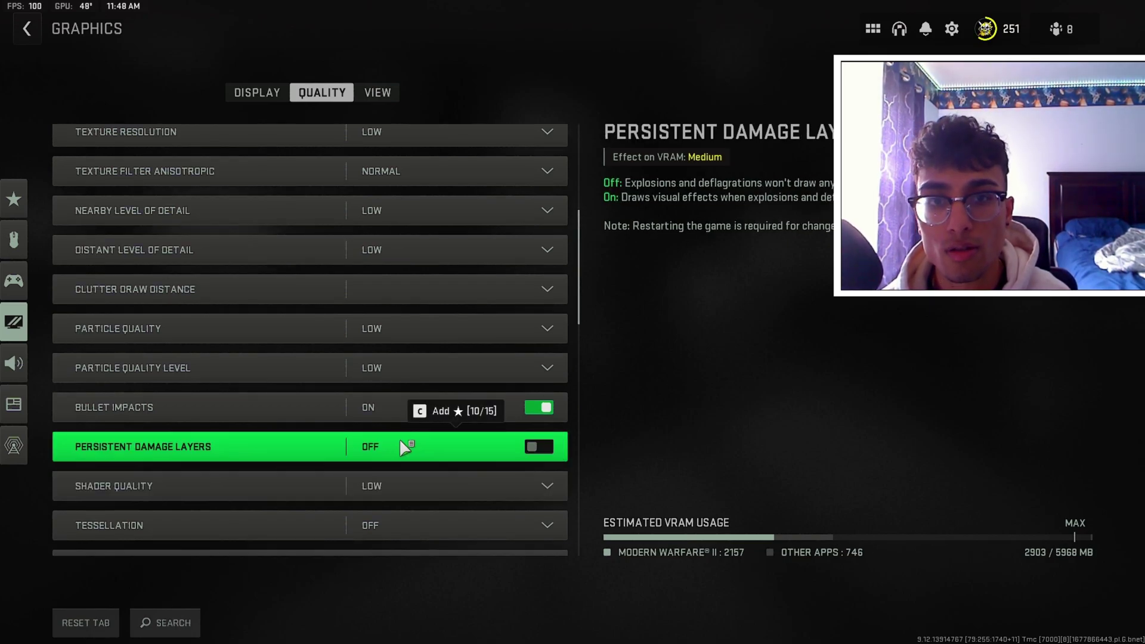
{"action": "scroll", "coordinate": [518, 219], "scroll_direction": "down", "scroll_amount": 5}
{"action": "key", "text": "Down"}
{"action": "key", "text": "Up"}
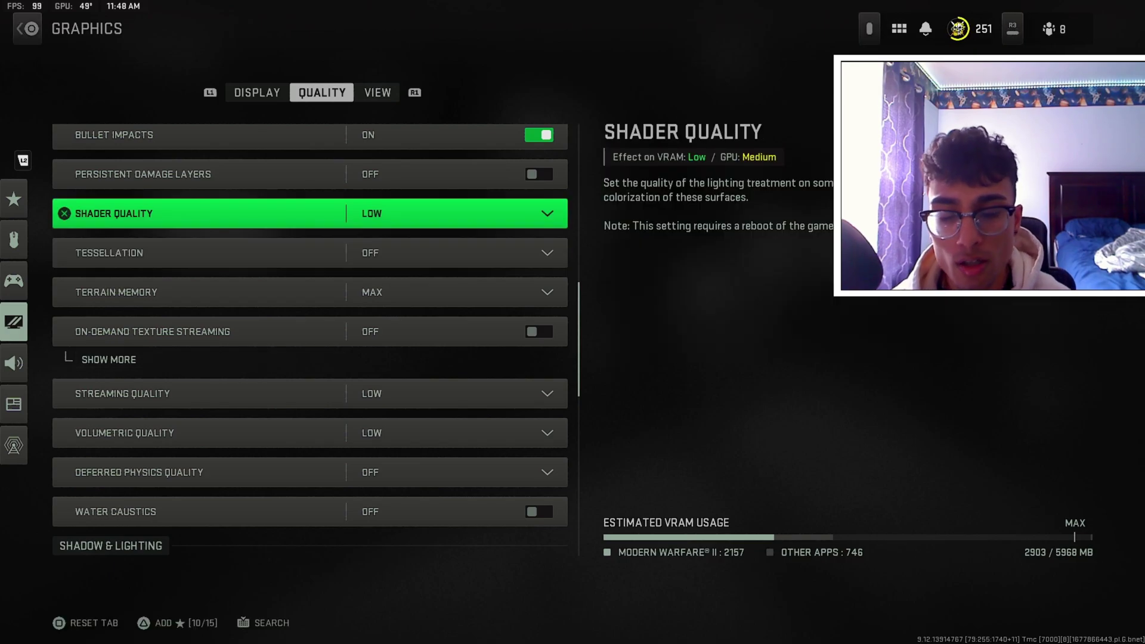
{"action": "key", "text": "Down"}
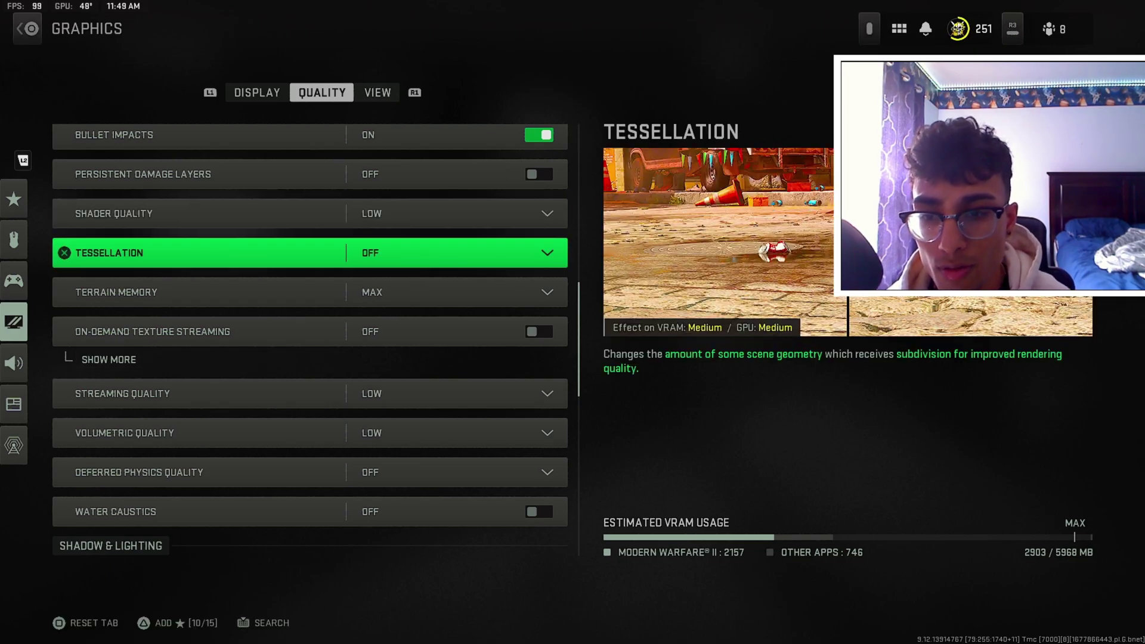
{"action": "key", "text": "Up"}
{"action": "key", "text": "Return"}
{"action": "key", "text": "Down"}
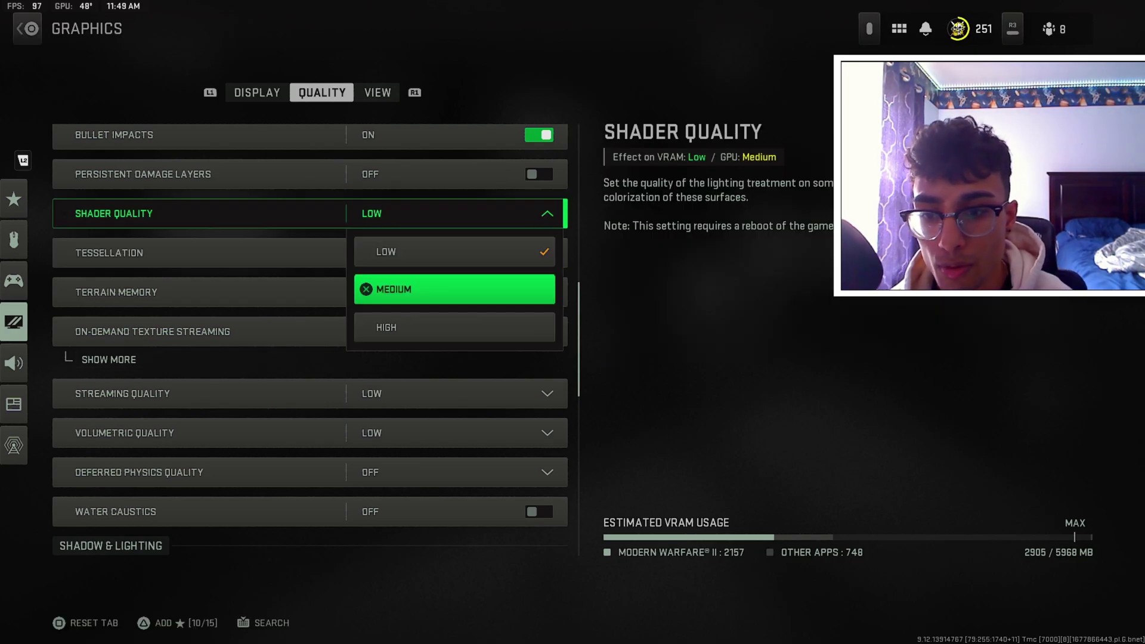
{"action": "key", "text": "Down"}
{"action": "key", "text": "Up"}
{"action": "key", "text": "Up"}
{"action": "key", "text": "Escape"}
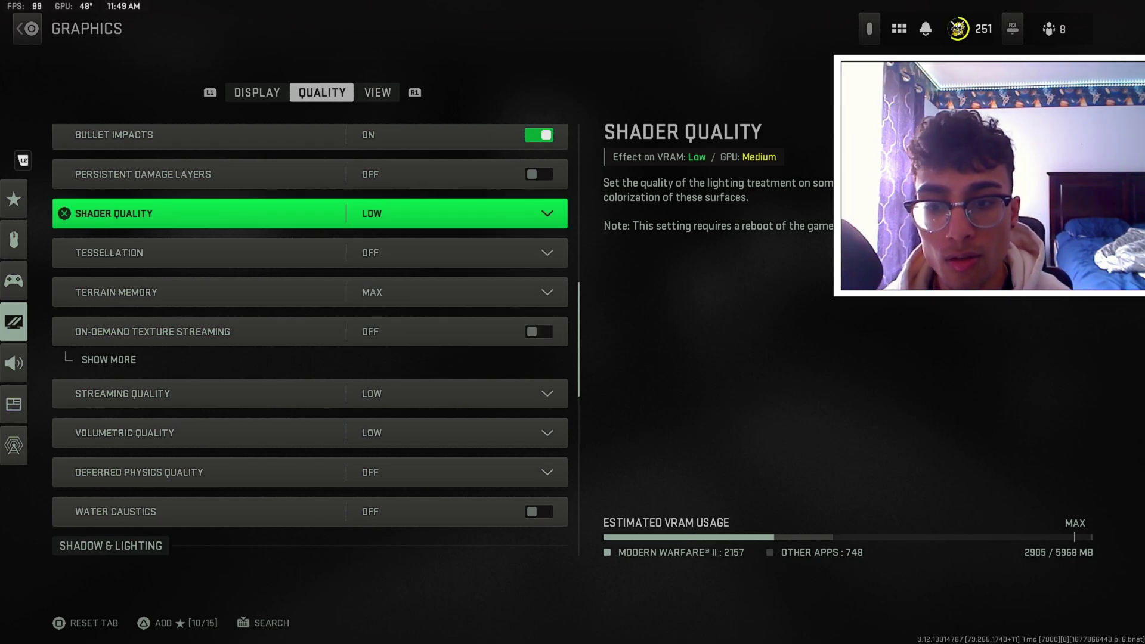
{"action": "key", "text": "Return"}
{"action": "key", "text": "Down"}
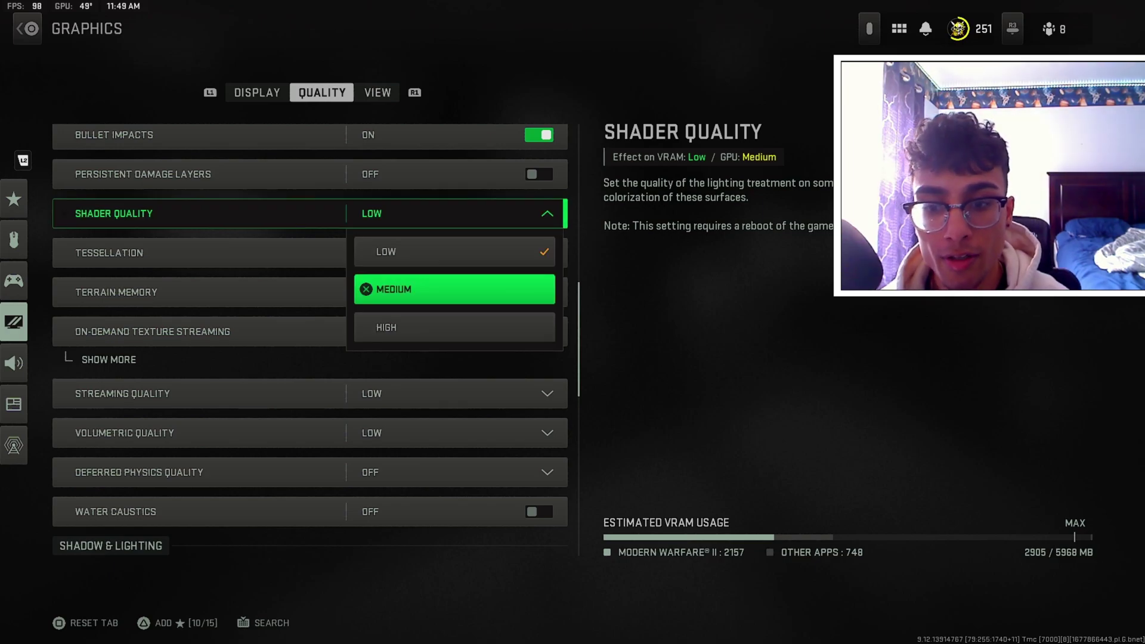
{"action": "key", "text": "Down"}
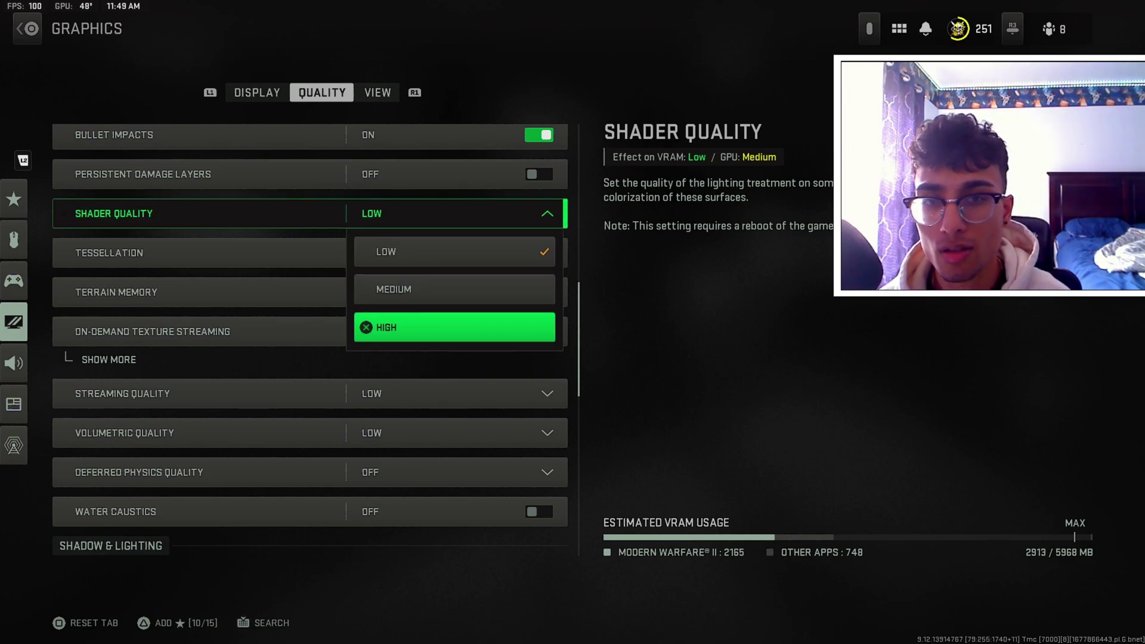
{"action": "key", "text": "Up"}
{"action": "key", "text": "Up"}
{"action": "key", "text": "Escape"}
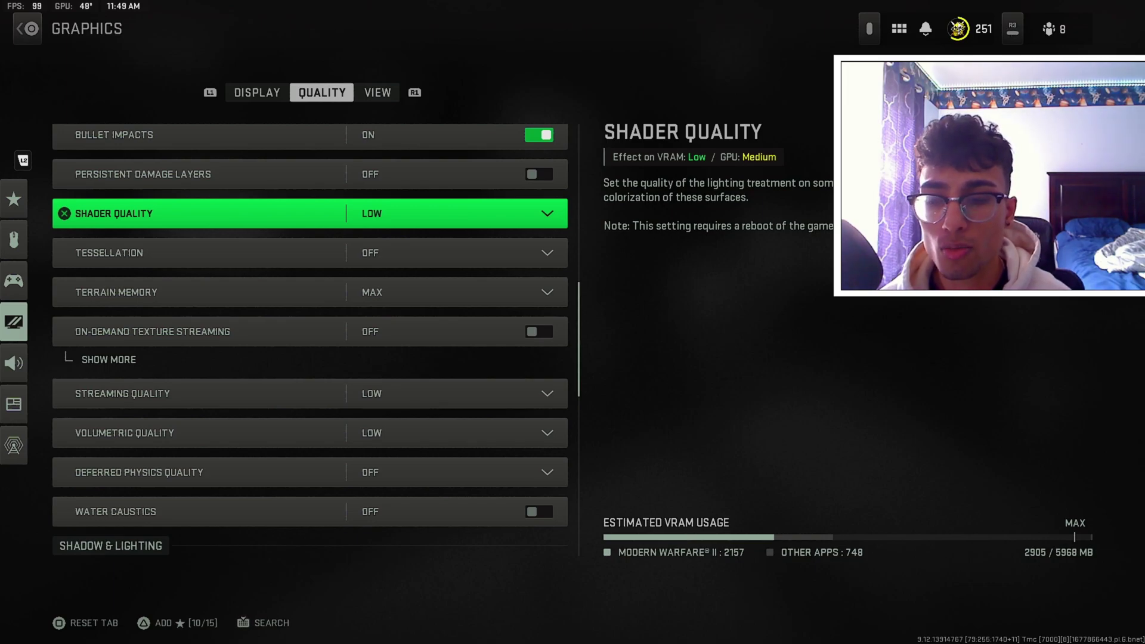
{"action": "key", "text": "Down"}
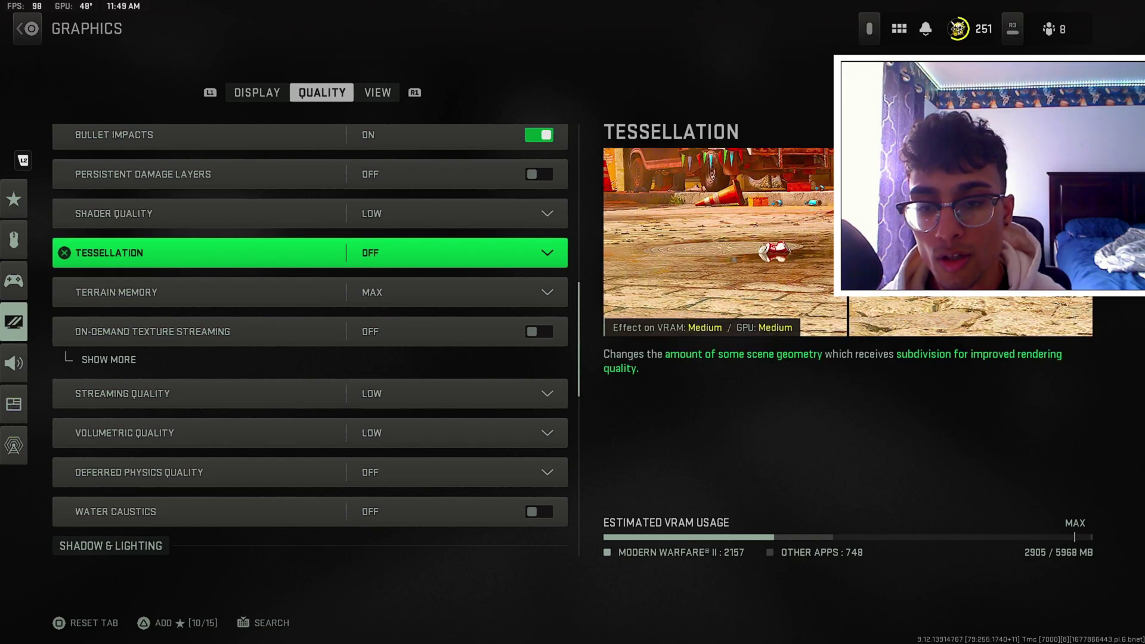
{"action": "key", "text": "Up"}
{"action": "key", "text": "Down"}
{"action": "key", "text": "Return"}
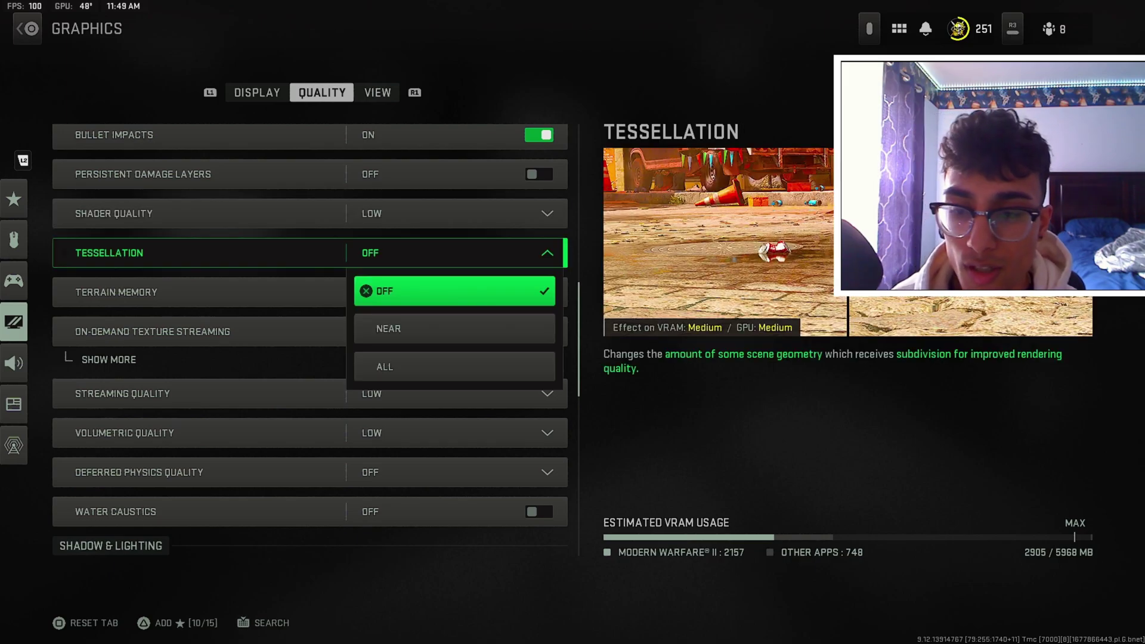
{"action": "key", "text": "Return"}
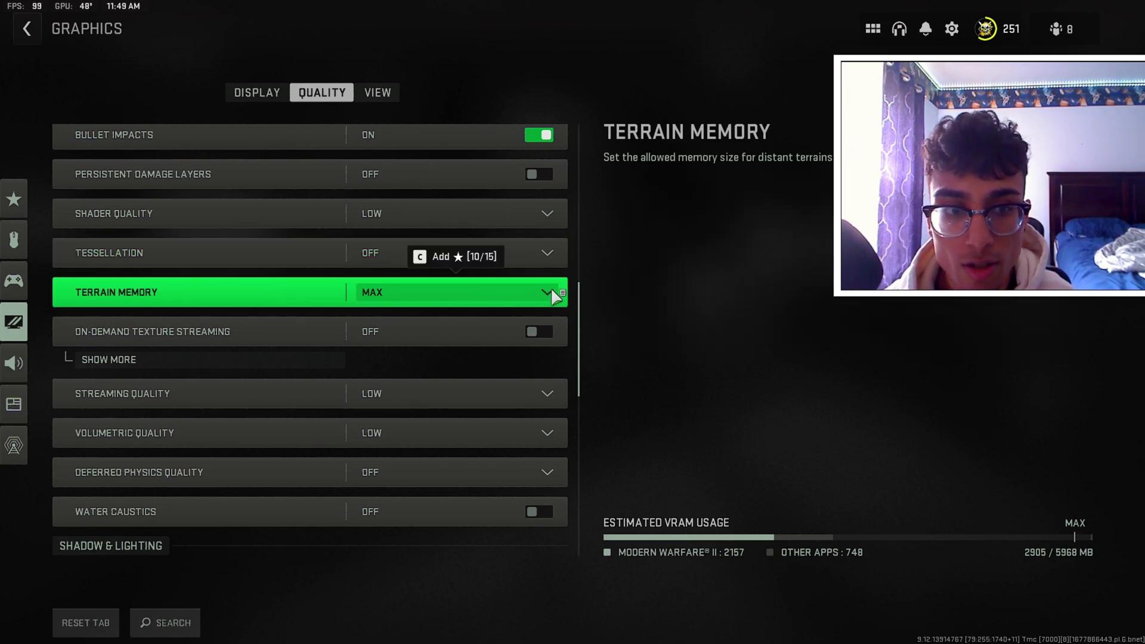
{"action": "left_click", "coordinate": [549, 288]}
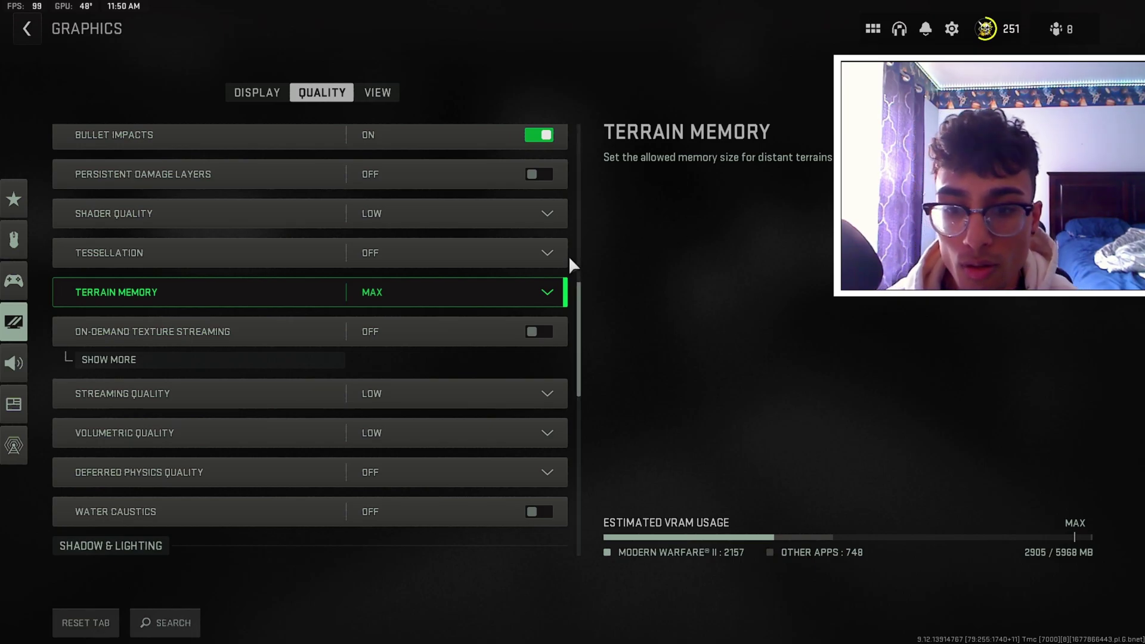
{"action": "left_click", "coordinate": [545, 287]}
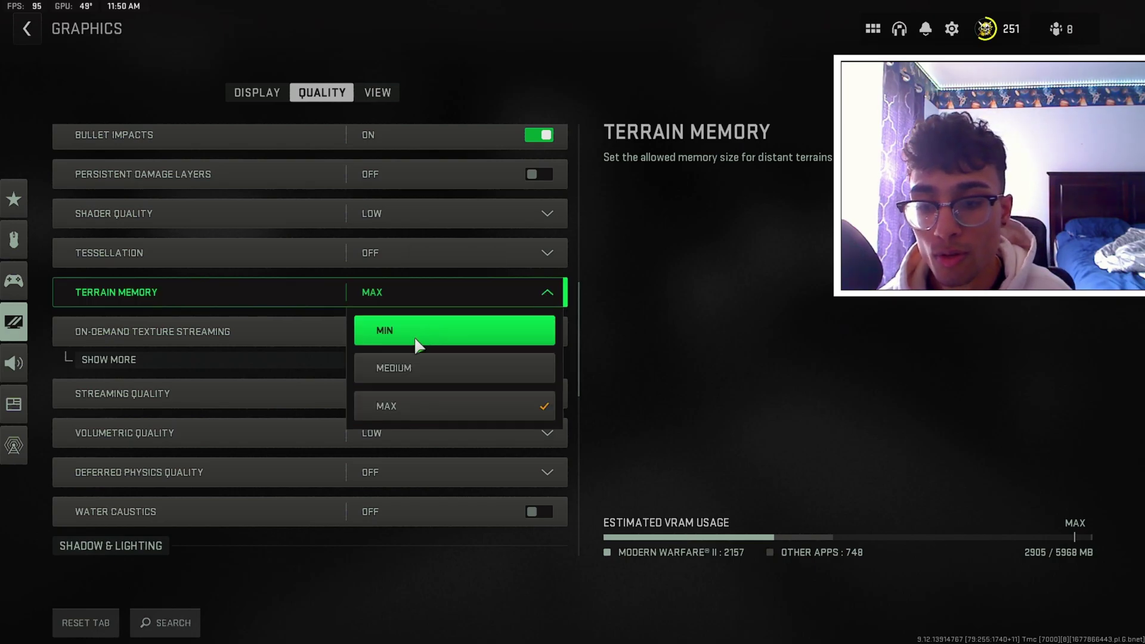
{"action": "left_click", "coordinate": [556, 287]}
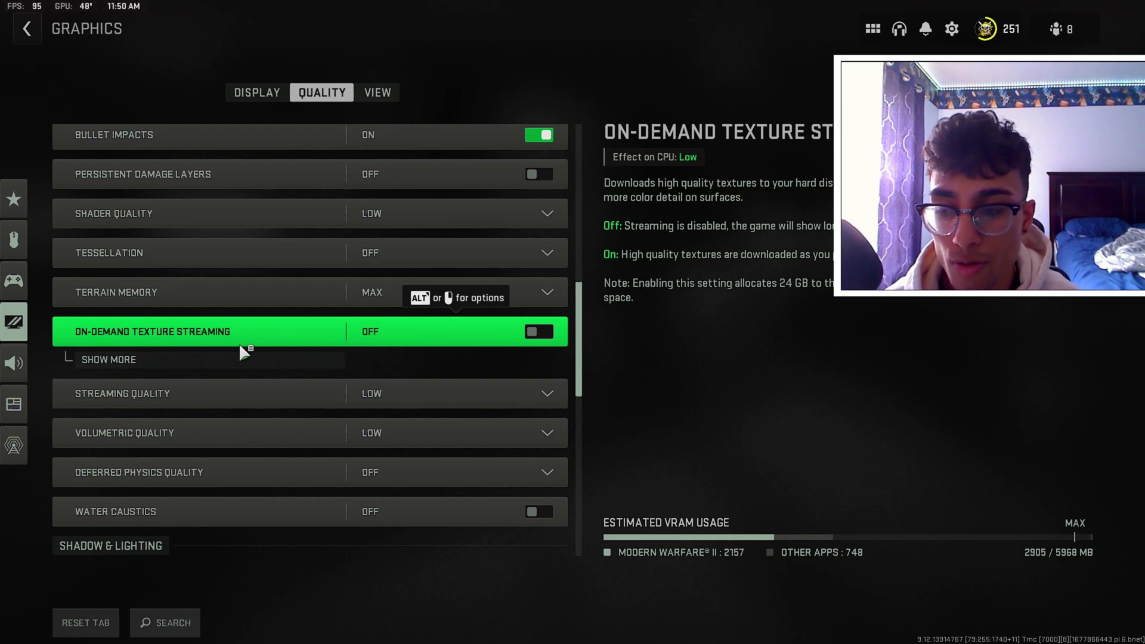
{"action": "left_click", "coordinate": [222, 357]}
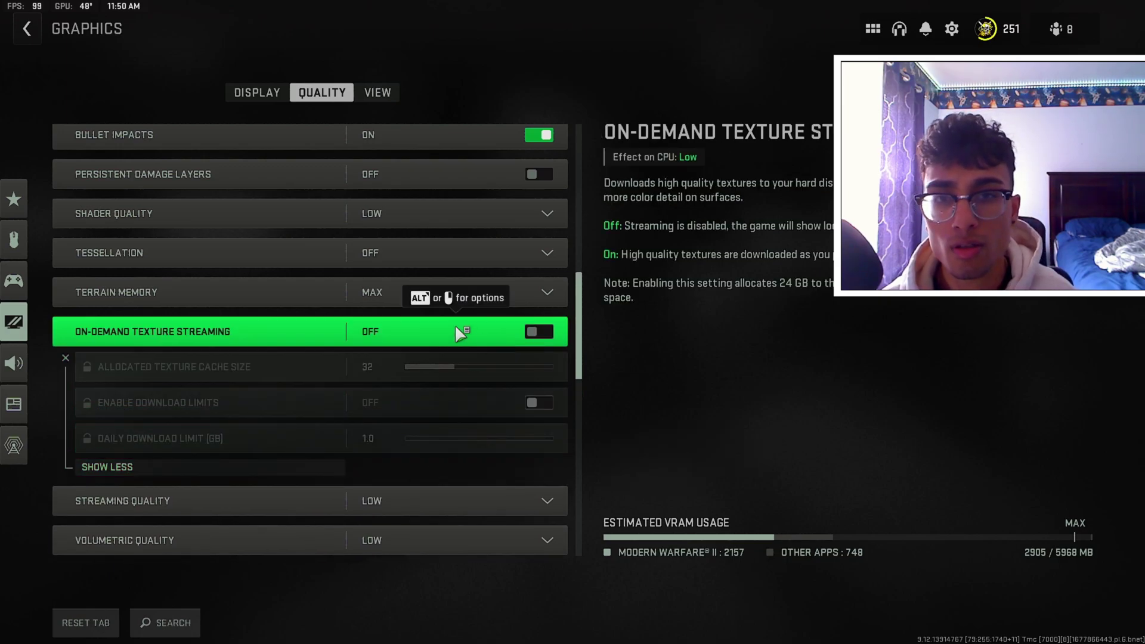
{"action": "left_click", "coordinate": [186, 466]}
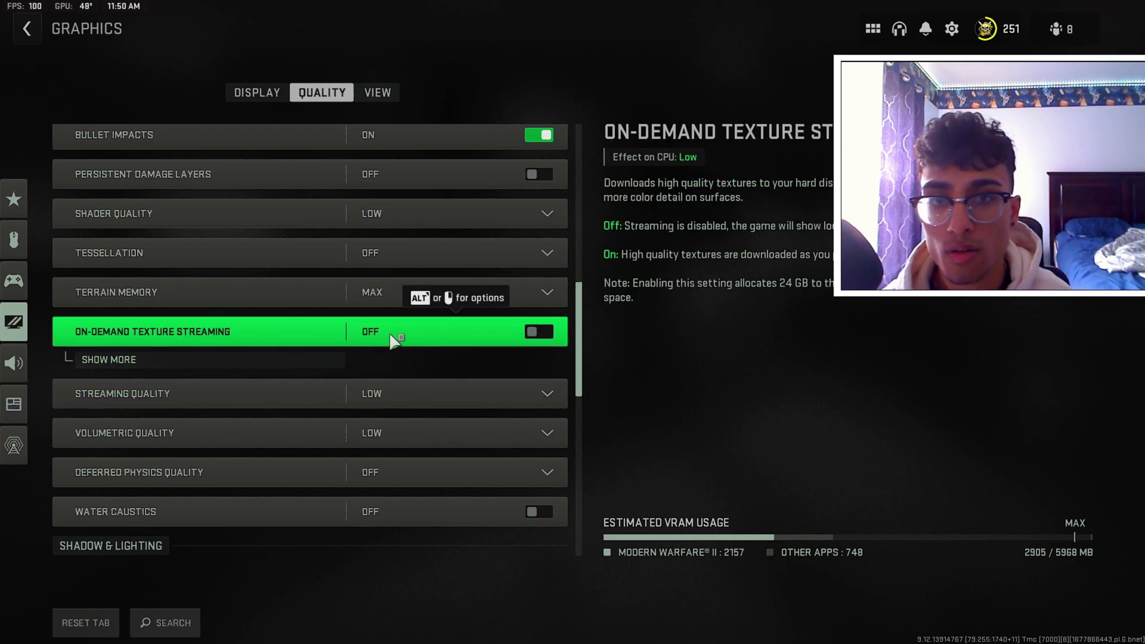
{"action": "key", "text": "Down"}
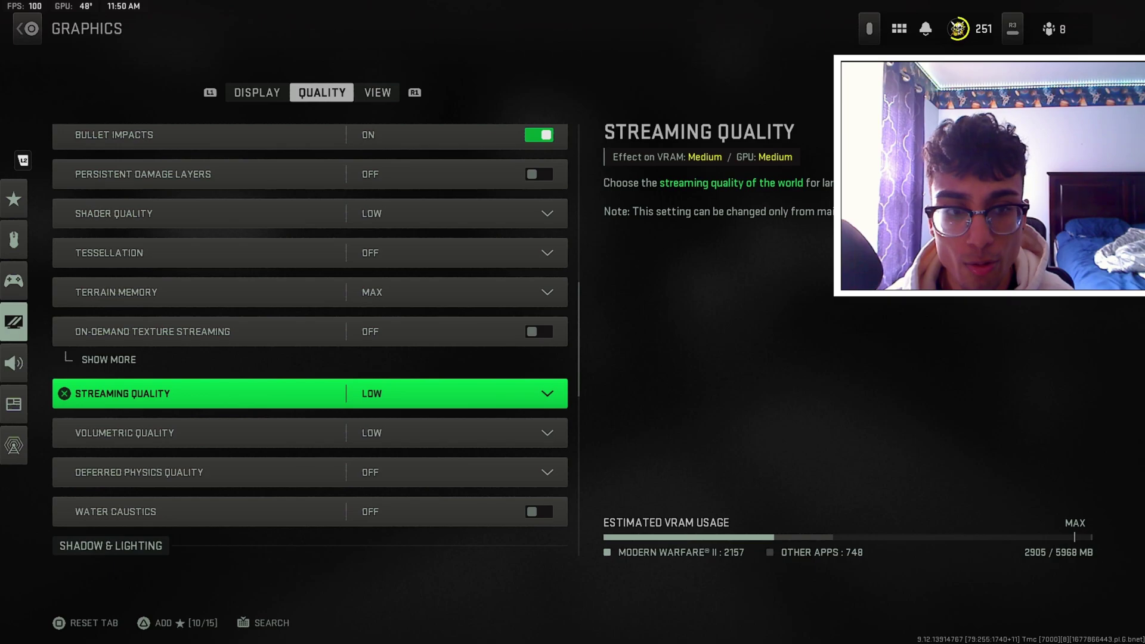
{"action": "key", "text": "Down"}
{"action": "key", "text": "Up"}
{"action": "key", "text": "Down"}
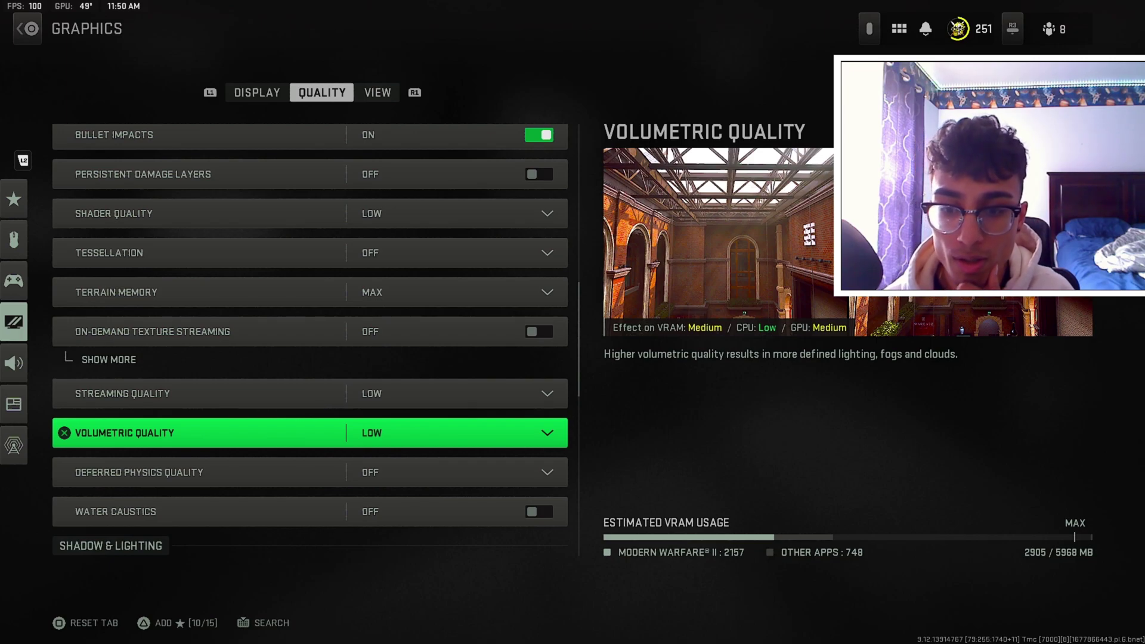
{"action": "key", "text": "Up"}
{"action": "key", "text": "Down"}
{"action": "key", "text": "Down"}
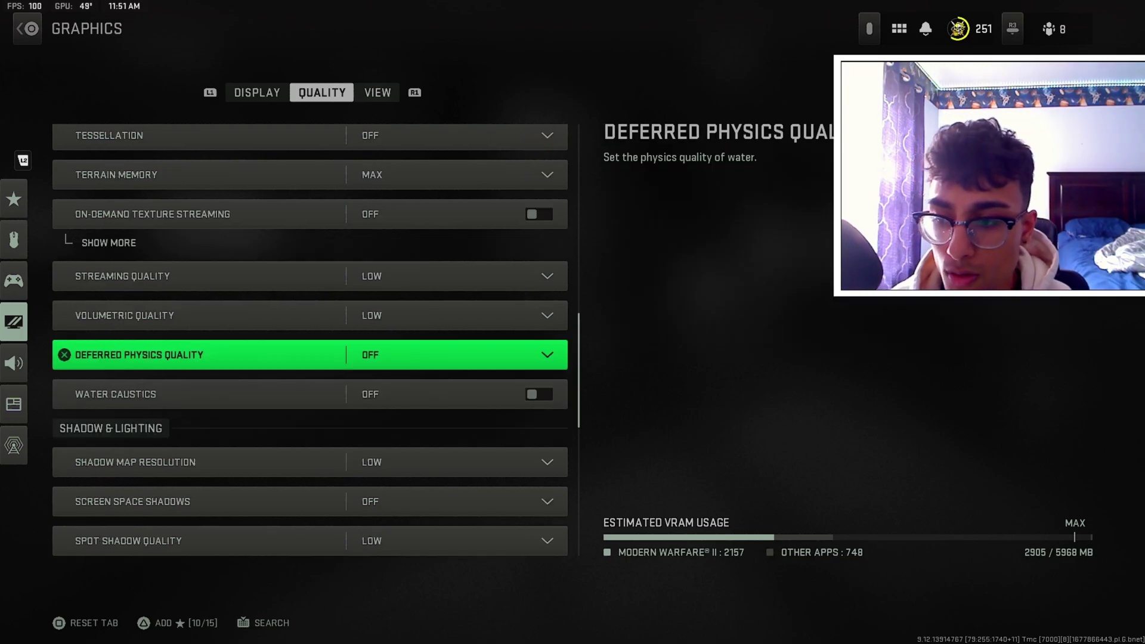
{"action": "key", "text": "Down"}
{"action": "key", "text": "Up"}
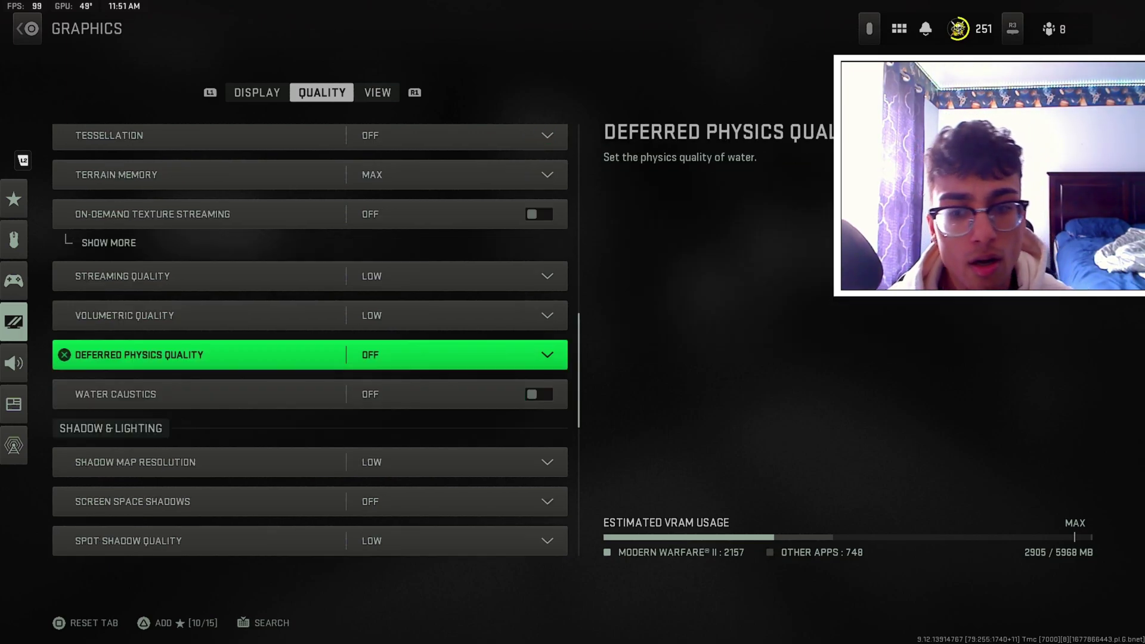
{"action": "key", "text": "Down"}
{"action": "key", "text": "Up"}
{"action": "key", "text": "Down"}
{"action": "key", "text": "Up"}
{"action": "key", "text": "Down"}
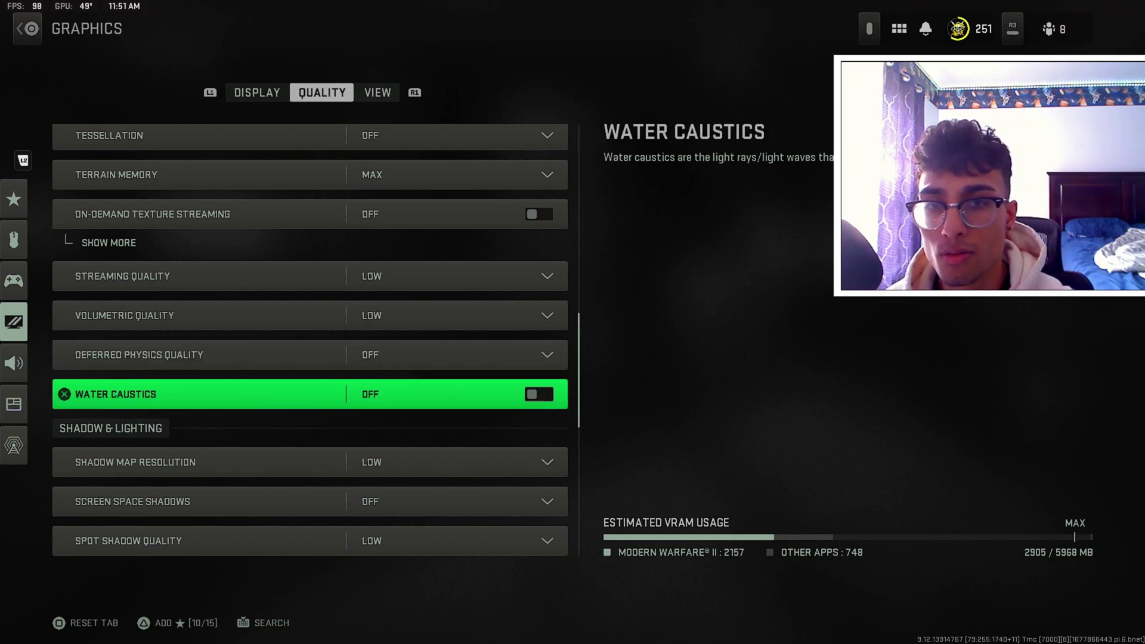
{"action": "key", "text": "Up"}
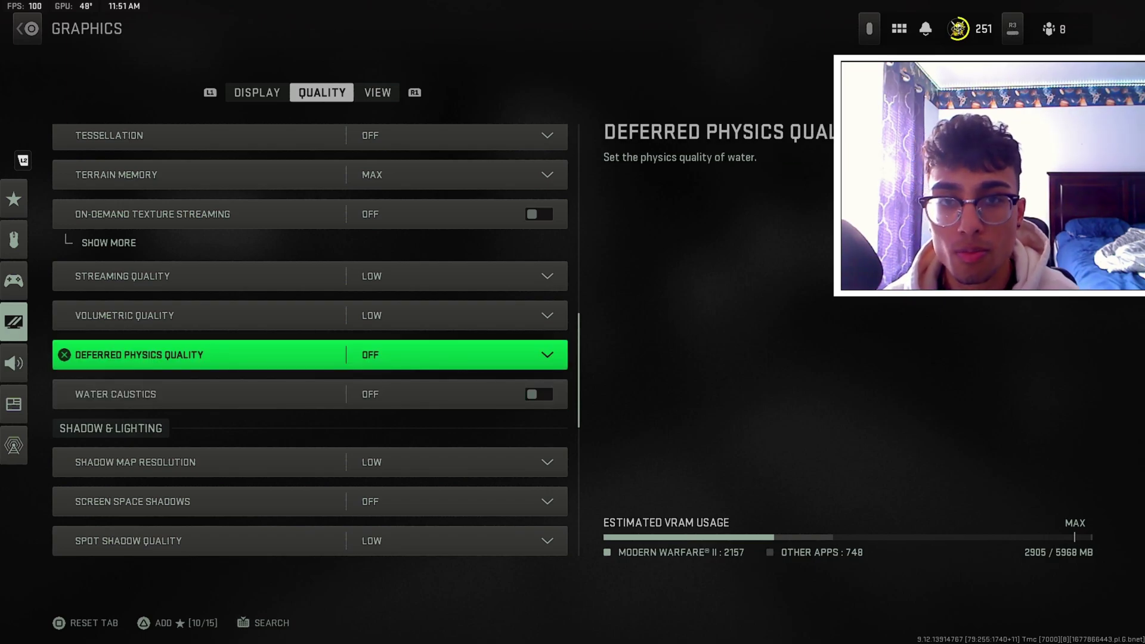
{"action": "key", "text": "Down"}
{"action": "key", "text": "Down"}
{"action": "key", "text": "Down"}
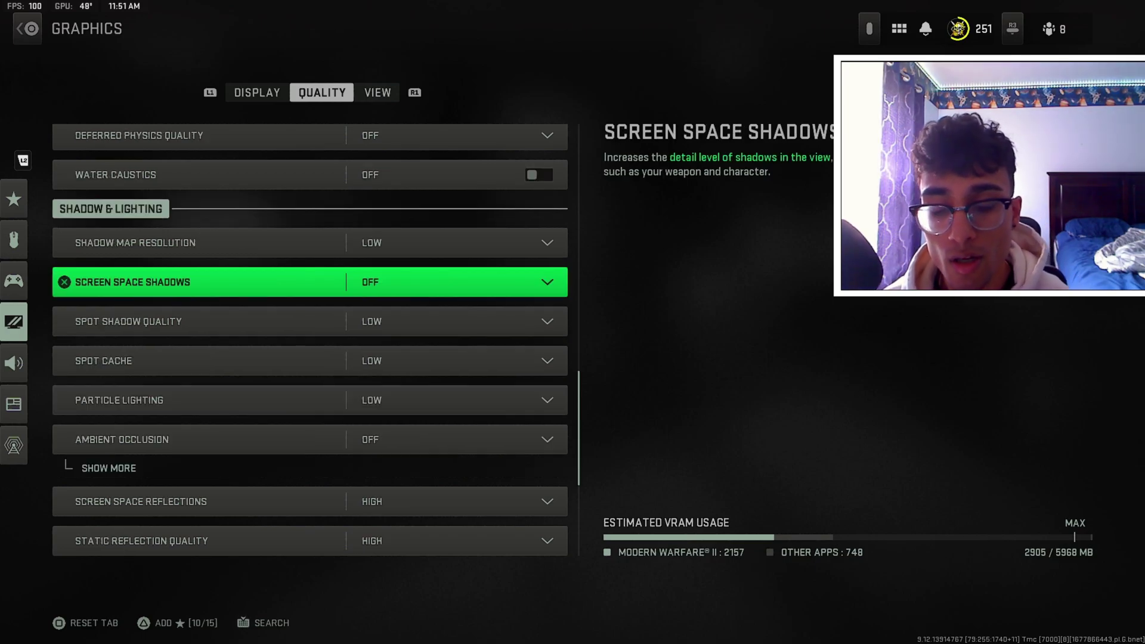
{"action": "key", "text": "Down"}
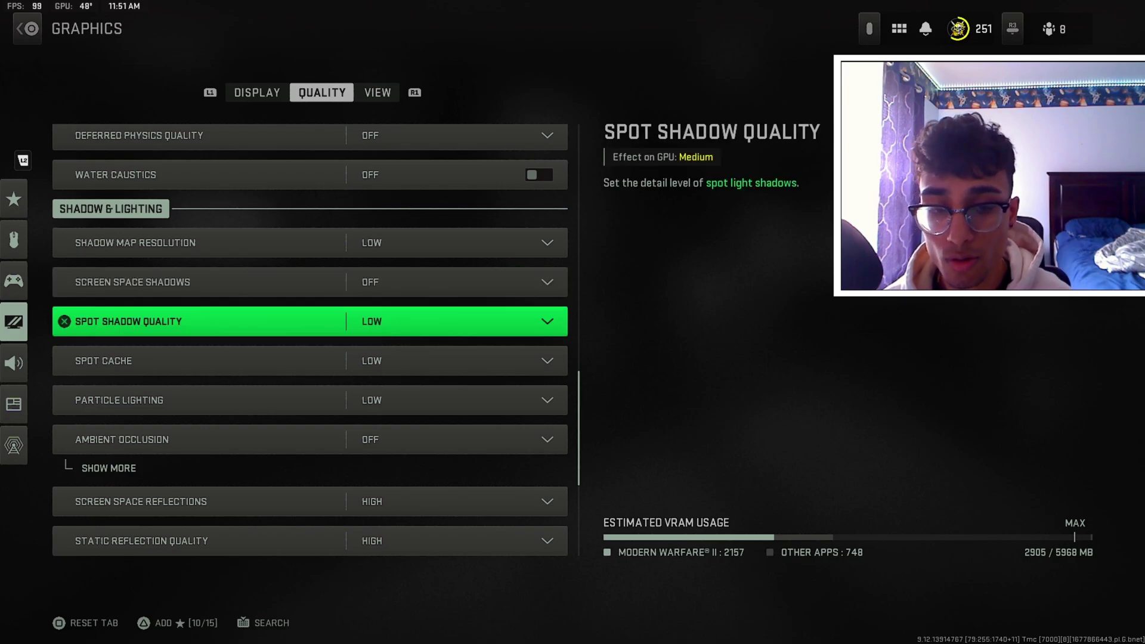
{"action": "key", "text": "Up"}
{"action": "key", "text": "Up"}
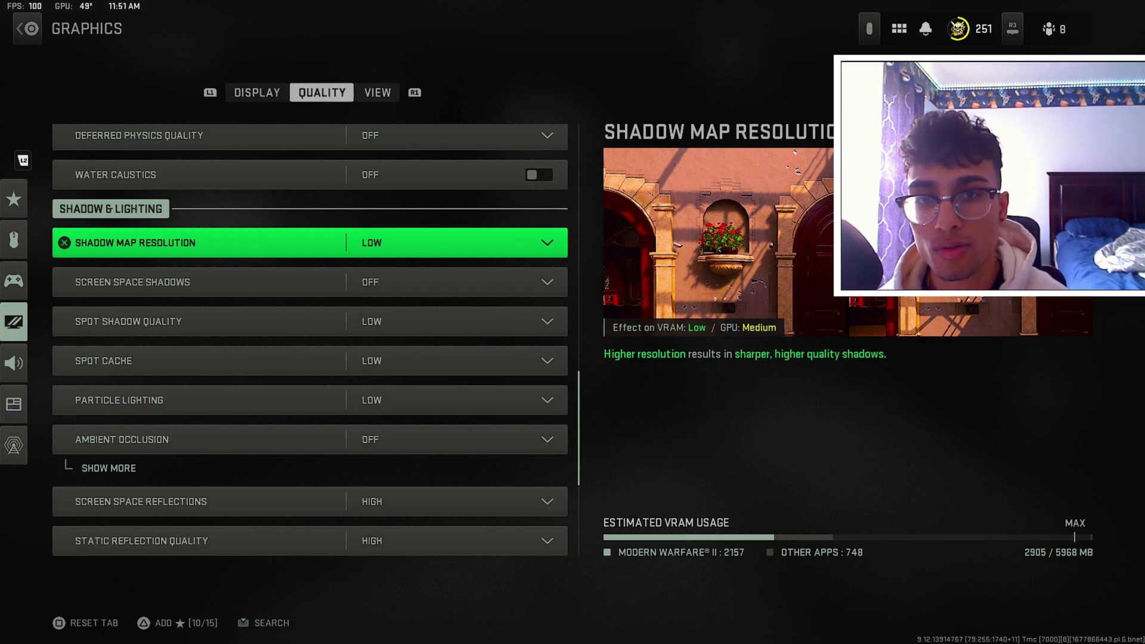
{"action": "key", "text": "Down"}
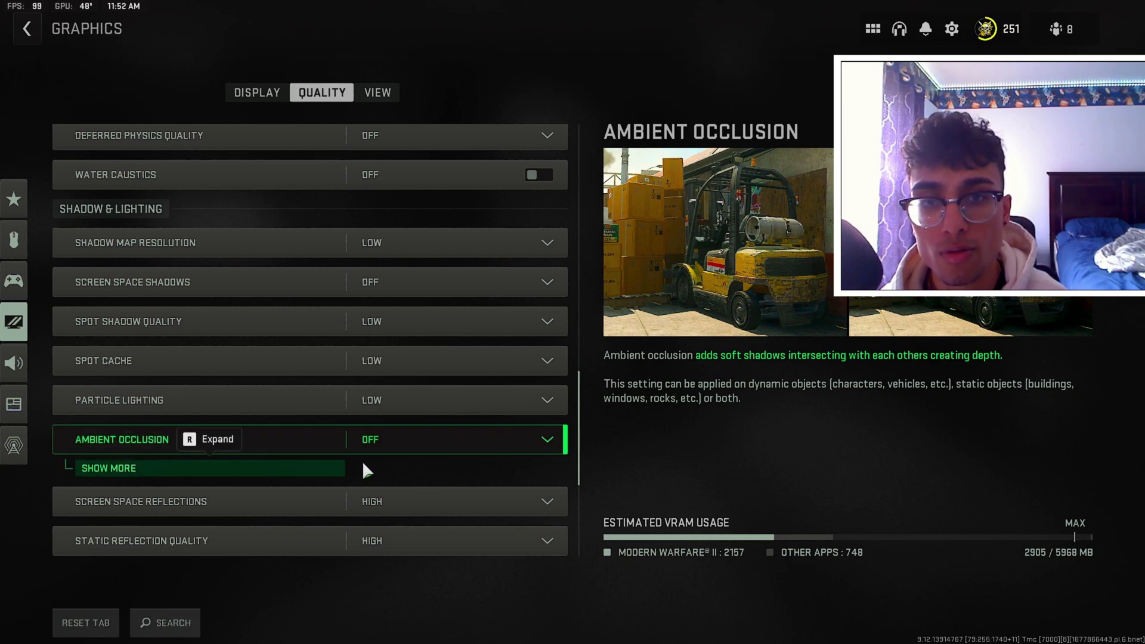
{"action": "left_click", "coordinate": [360, 444]}
{"action": "scroll", "coordinate": [358, 441], "scroll_direction": "down", "scroll_amount": 2}
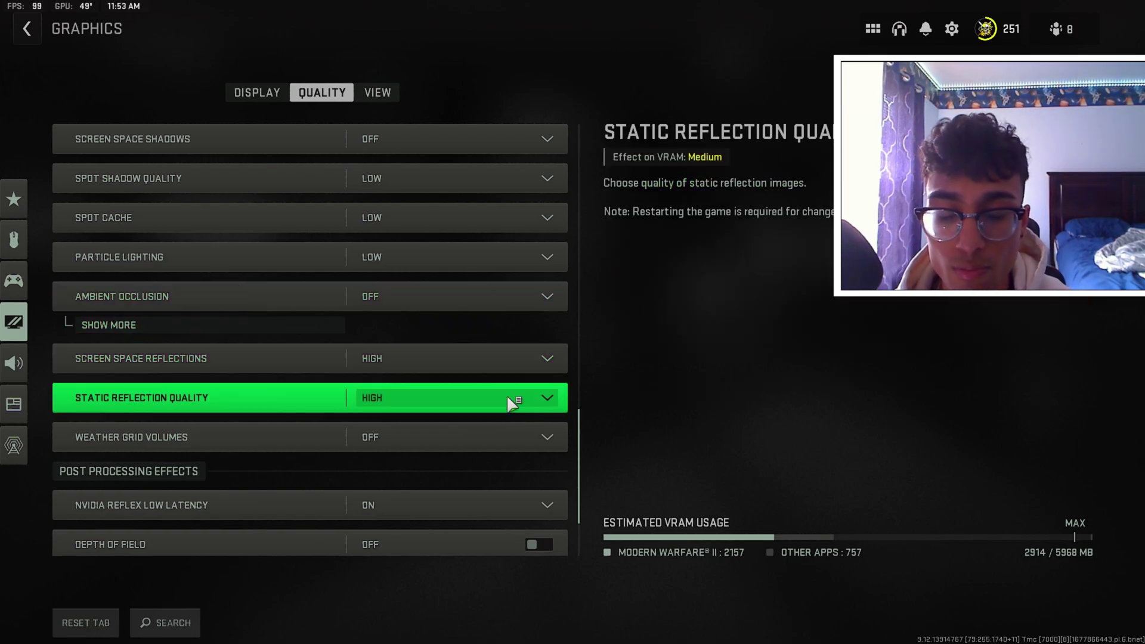
- Keep Static Reflection Quality High, Nvidia Reflex On, and Film Grain at 0.00
{"action": "left_click", "coordinate": [512, 403]}
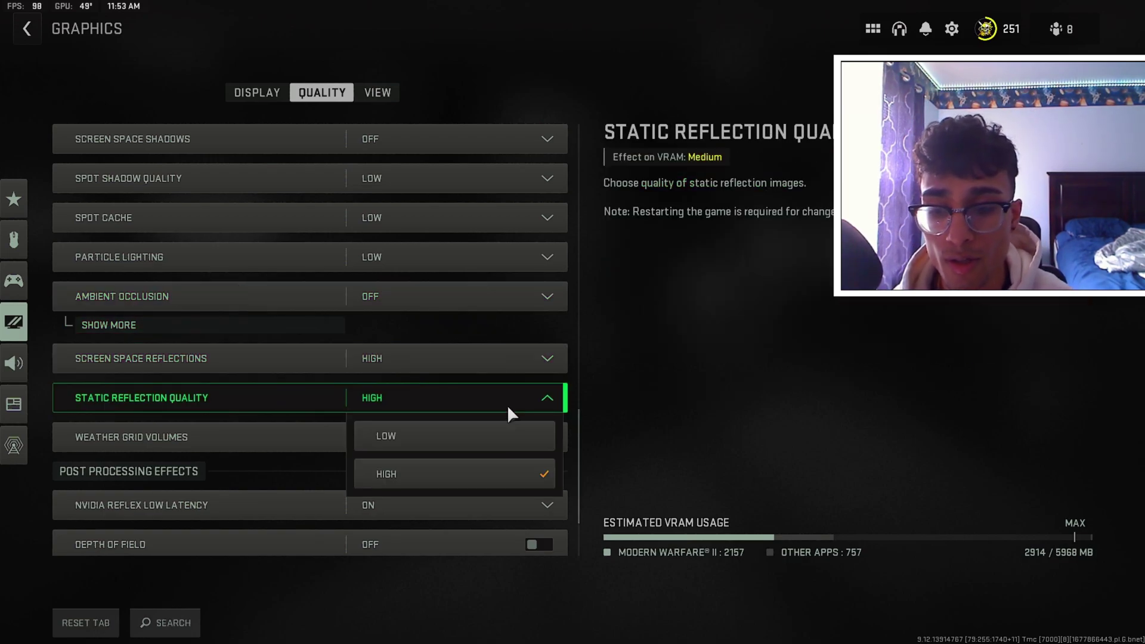
{"action": "left_click", "coordinate": [507, 403]}
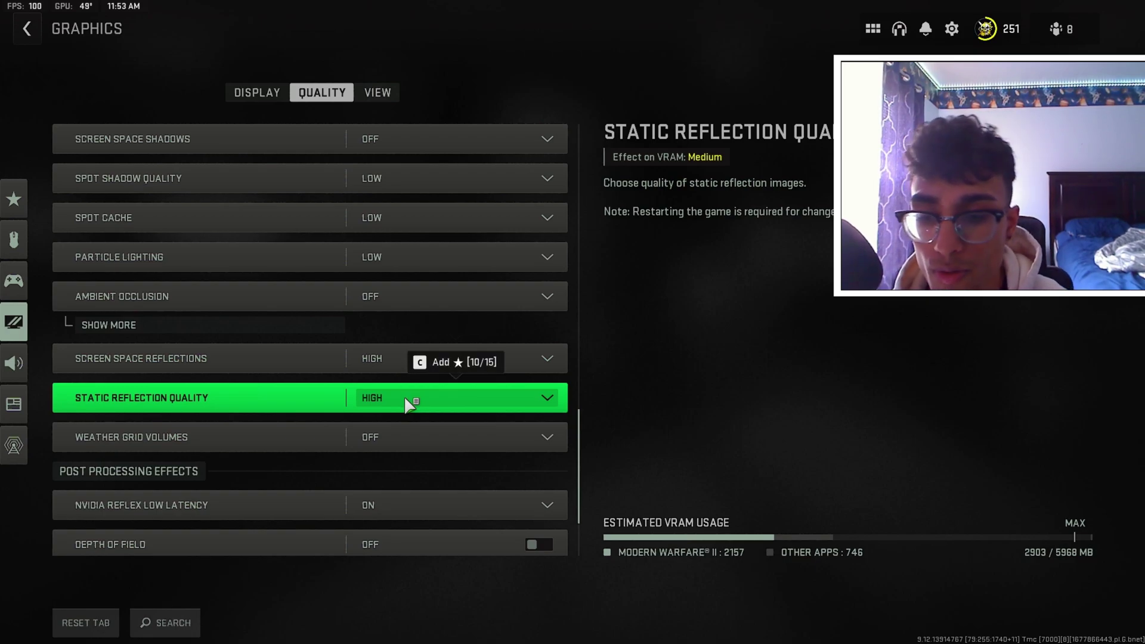
{"action": "scroll", "coordinate": [394, 374], "scroll_direction": "down", "scroll_amount": 3}
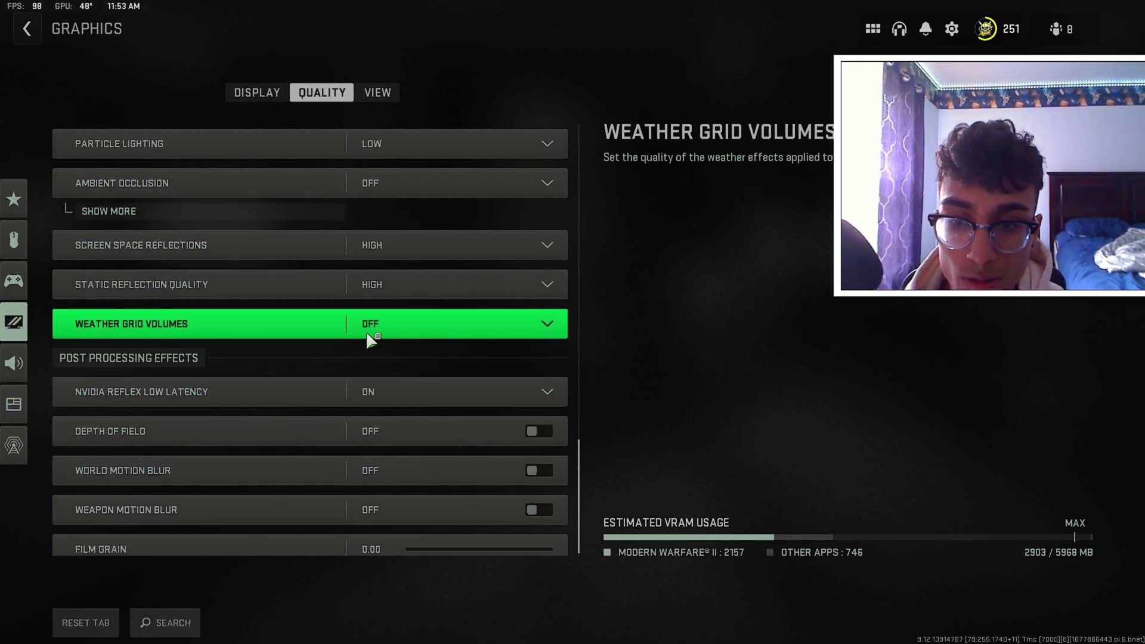
{"action": "scroll", "coordinate": [417, 357], "scroll_direction": "down", "scroll_amount": 1}
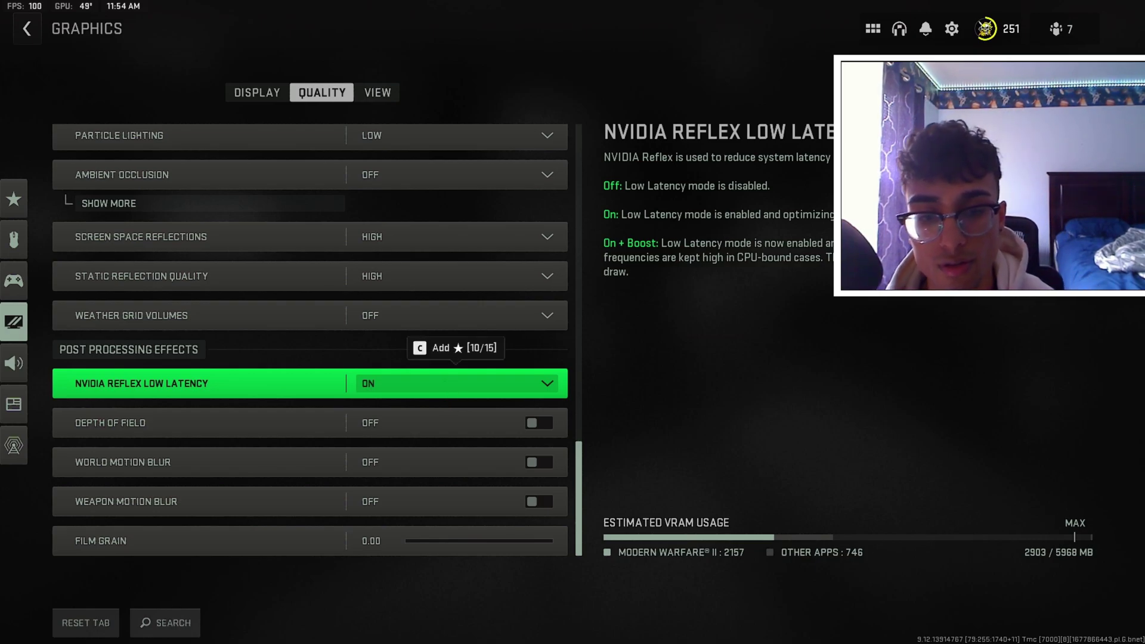
{"action": "left_click", "coordinate": [516, 384]}
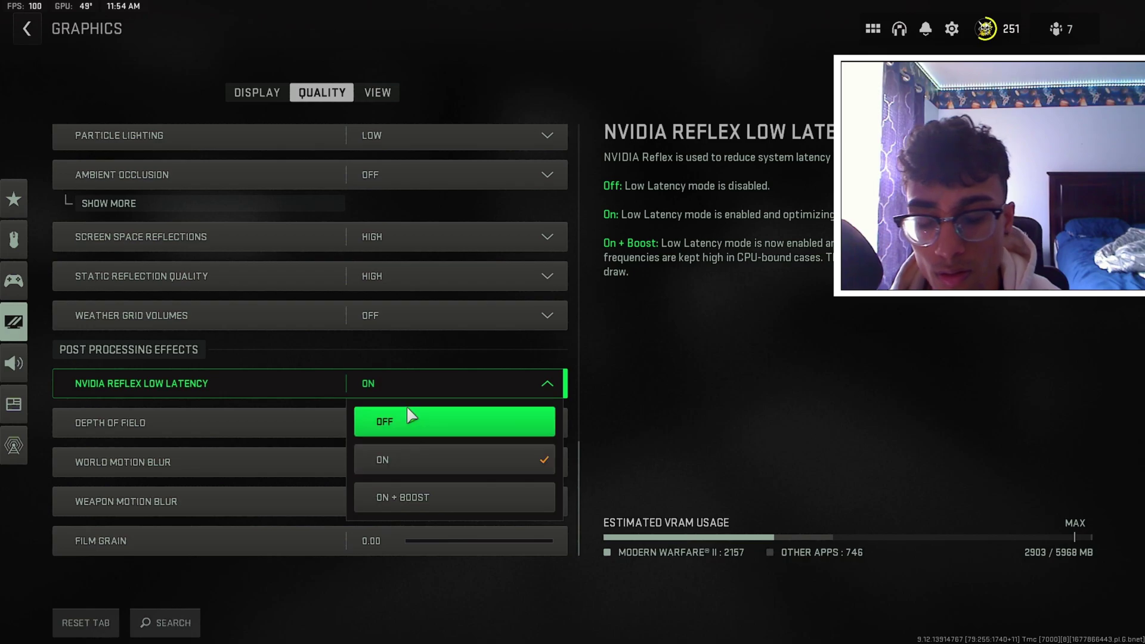
{"action": "left_click", "coordinate": [419, 378]}
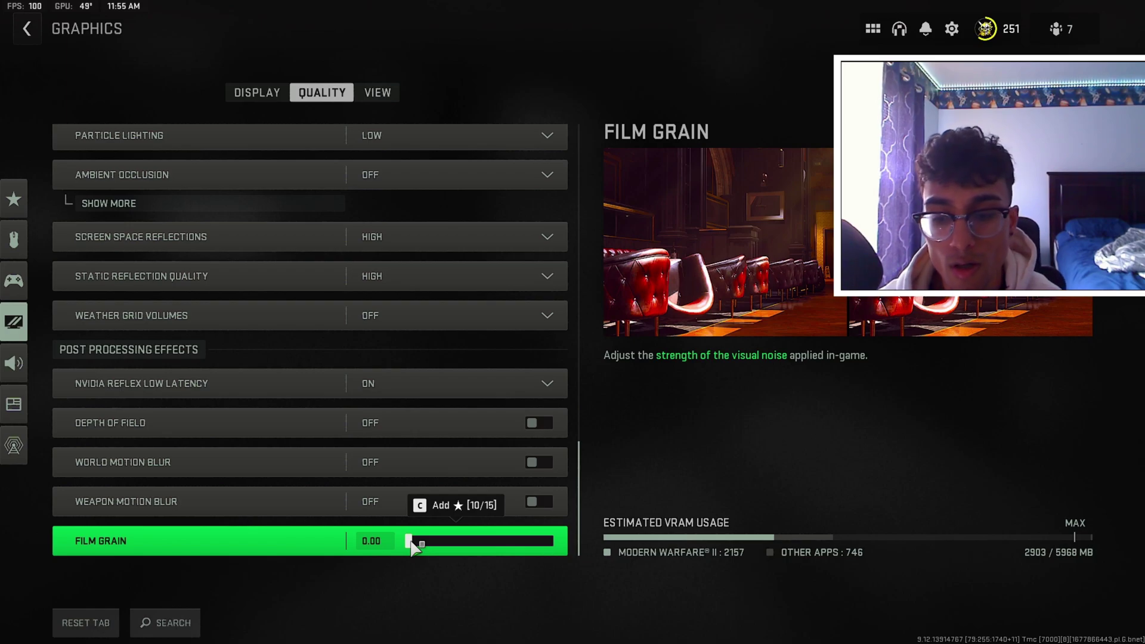
{"action": "mouse_move", "coordinate": [413, 546]}
{"action": "left_mouse_down"}
{"action": "mouse_move", "coordinate": [468, 540]}
{"action": "mouse_move", "coordinate": [404, 542]}
{"action": "left_mouse_up"}
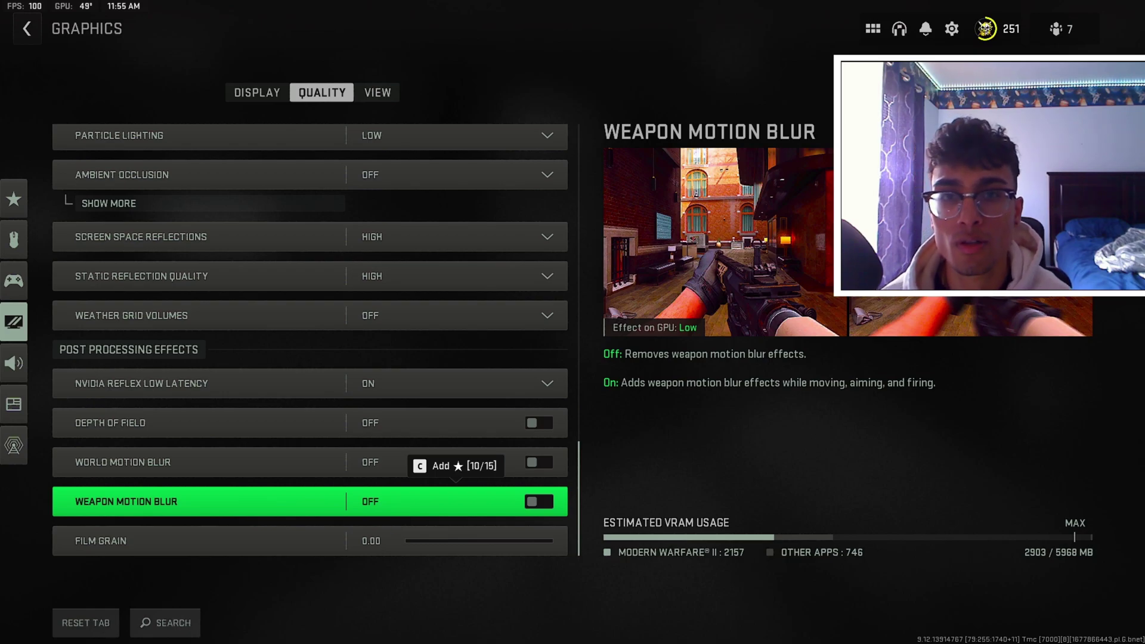
- Switch to the View graphics tab and review the field of view settings, ending on ADS Field of View
{"action": "key", "text": "e"}
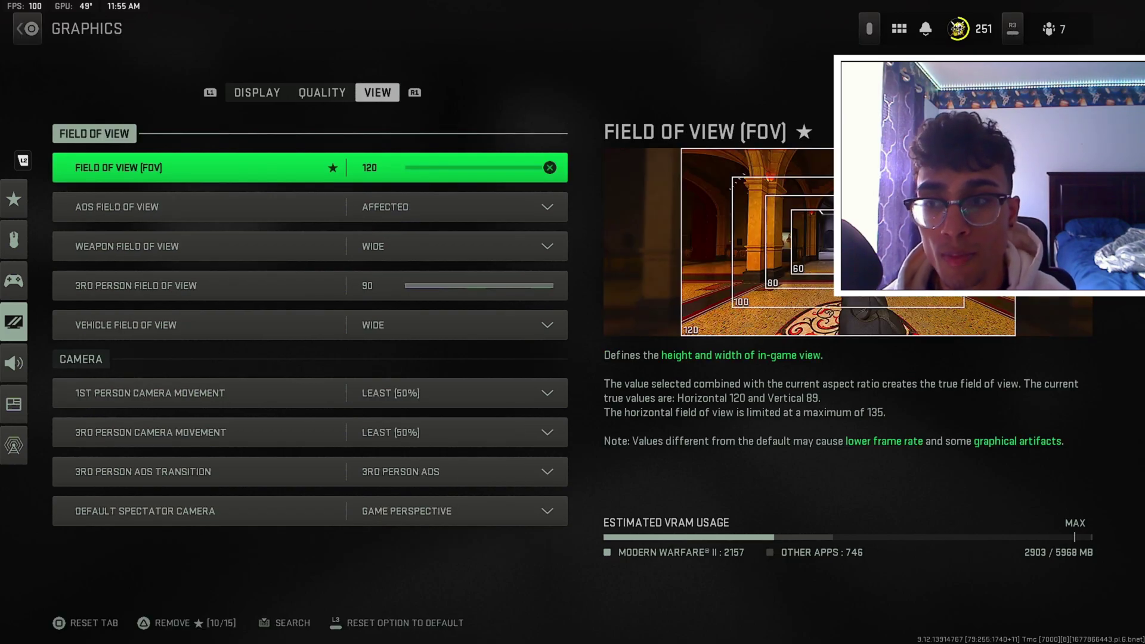
{"action": "key", "text": "Down"}
{"action": "key", "text": "Down"}
{"action": "key", "text": "Up"}
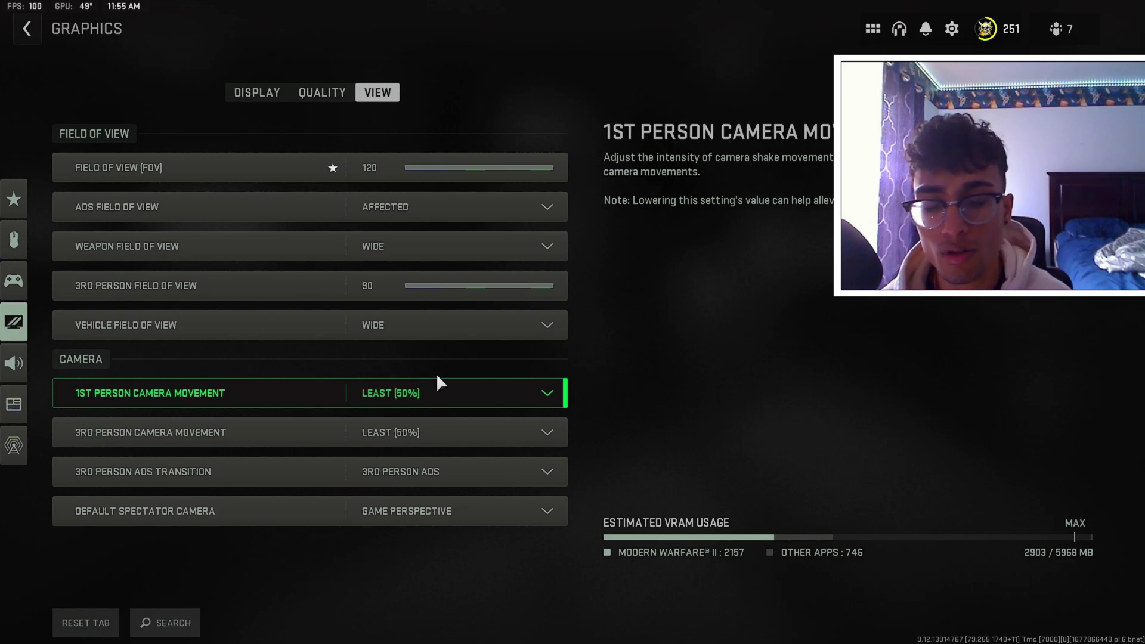
- Check the camera dropdowns, keeping 1st Person Camera Movement at Least (50%) and 3rd Person ADS Transition unchanged
{"action": "left_click", "coordinate": [431, 388]}
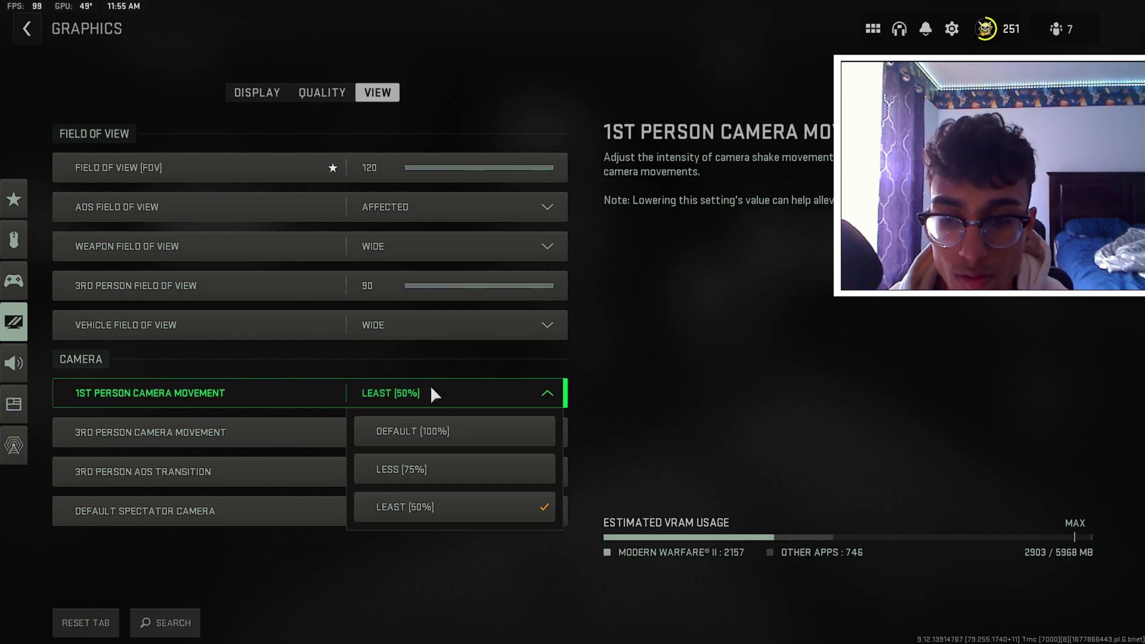
{"action": "left_click", "coordinate": [432, 388]}
{"action": "left_click", "coordinate": [394, 471]}
{"action": "left_click", "coordinate": [394, 470]}
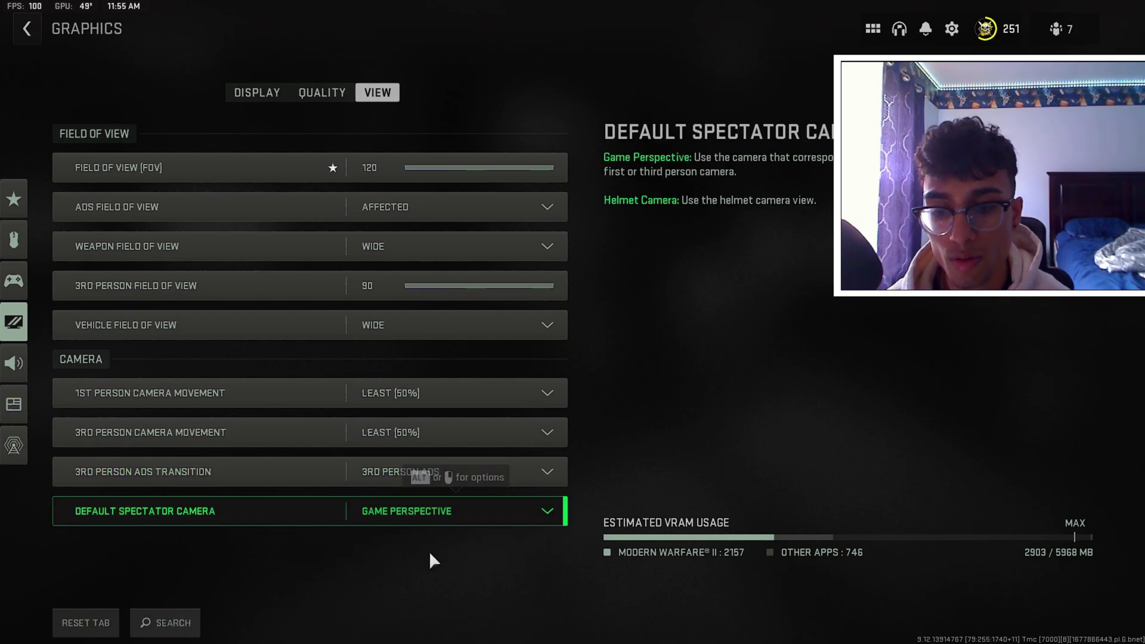
{"action": "left_click", "coordinate": [416, 513]}
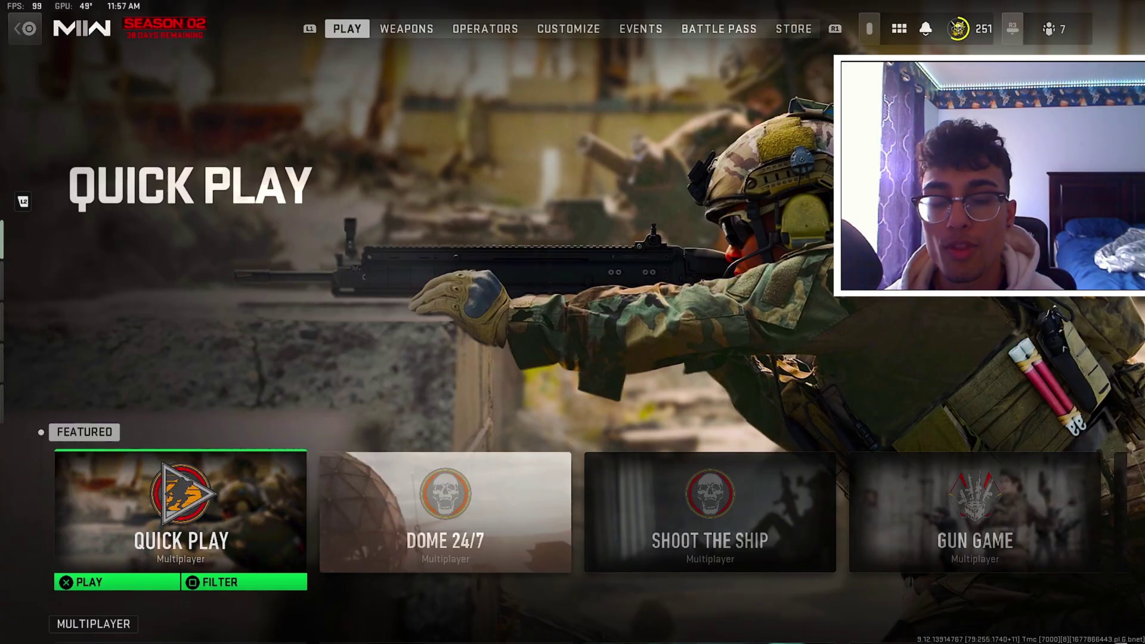